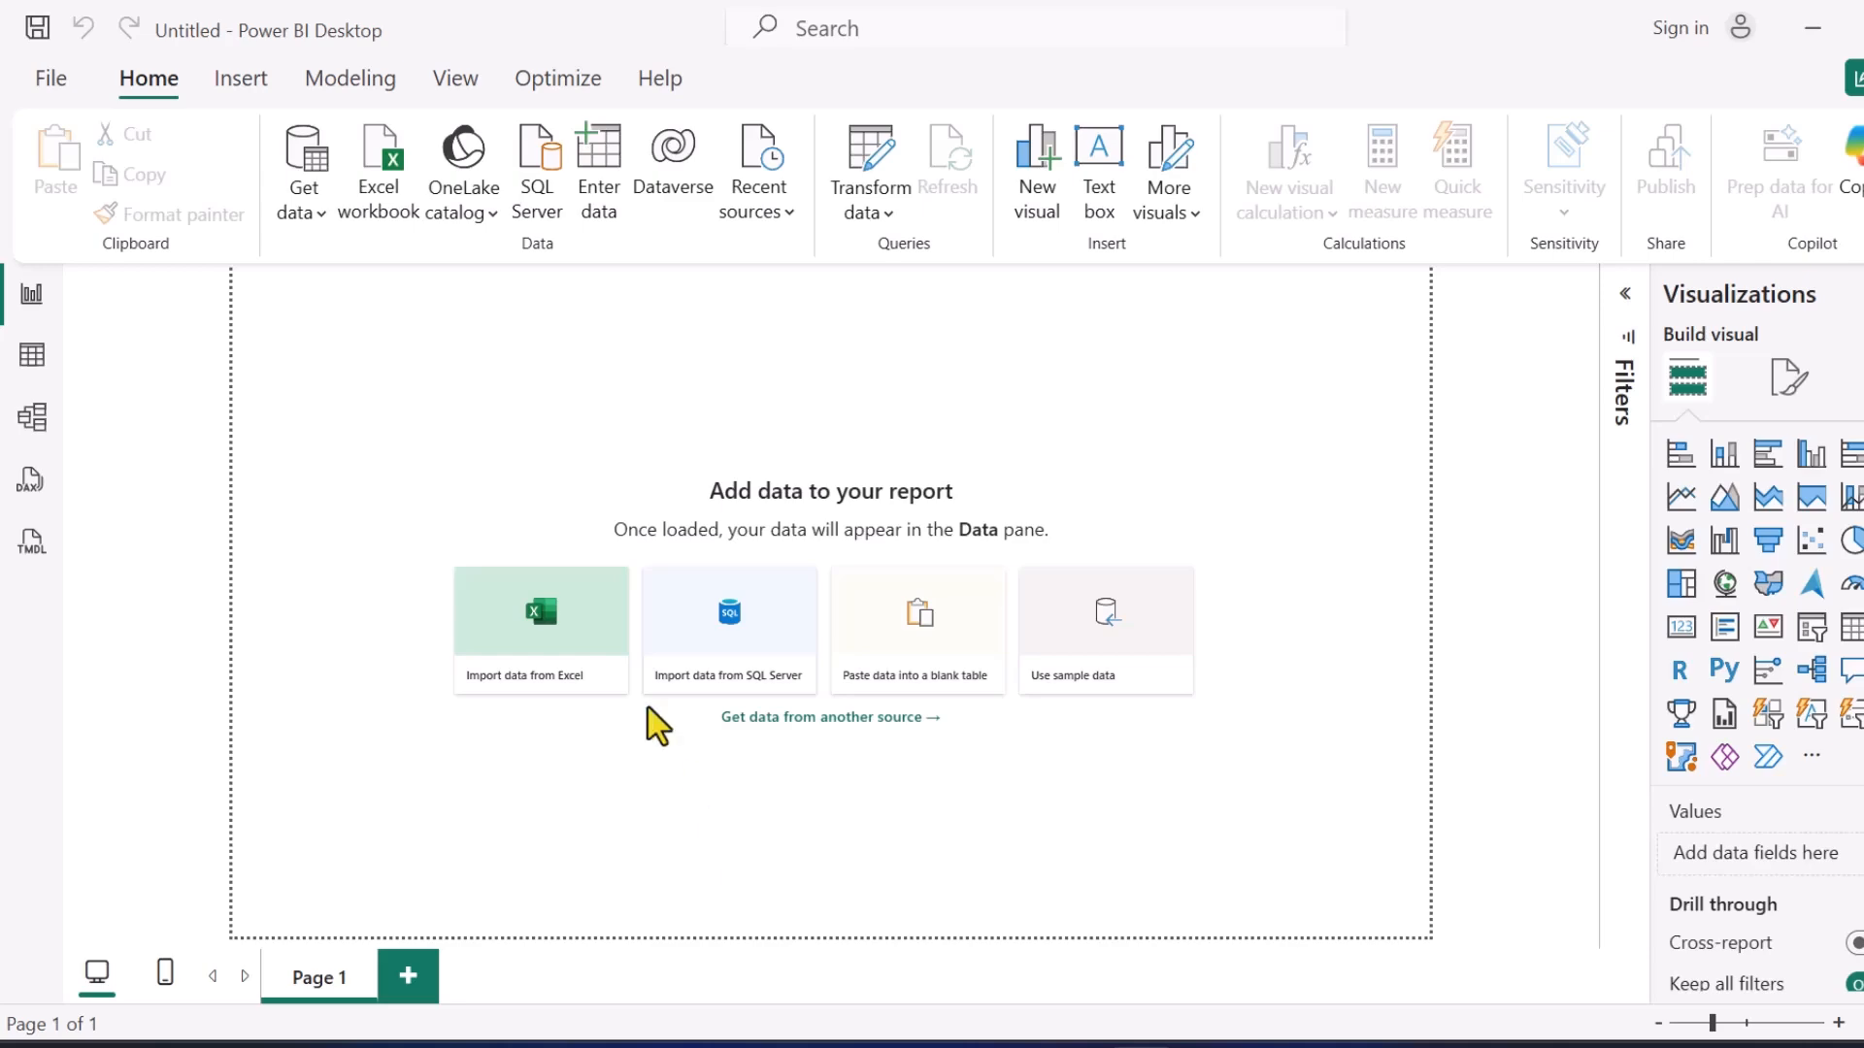
- Connect to the Staff Excel workbook, select its Personnel sheet, and open it for data transformation
left_click(301, 208)
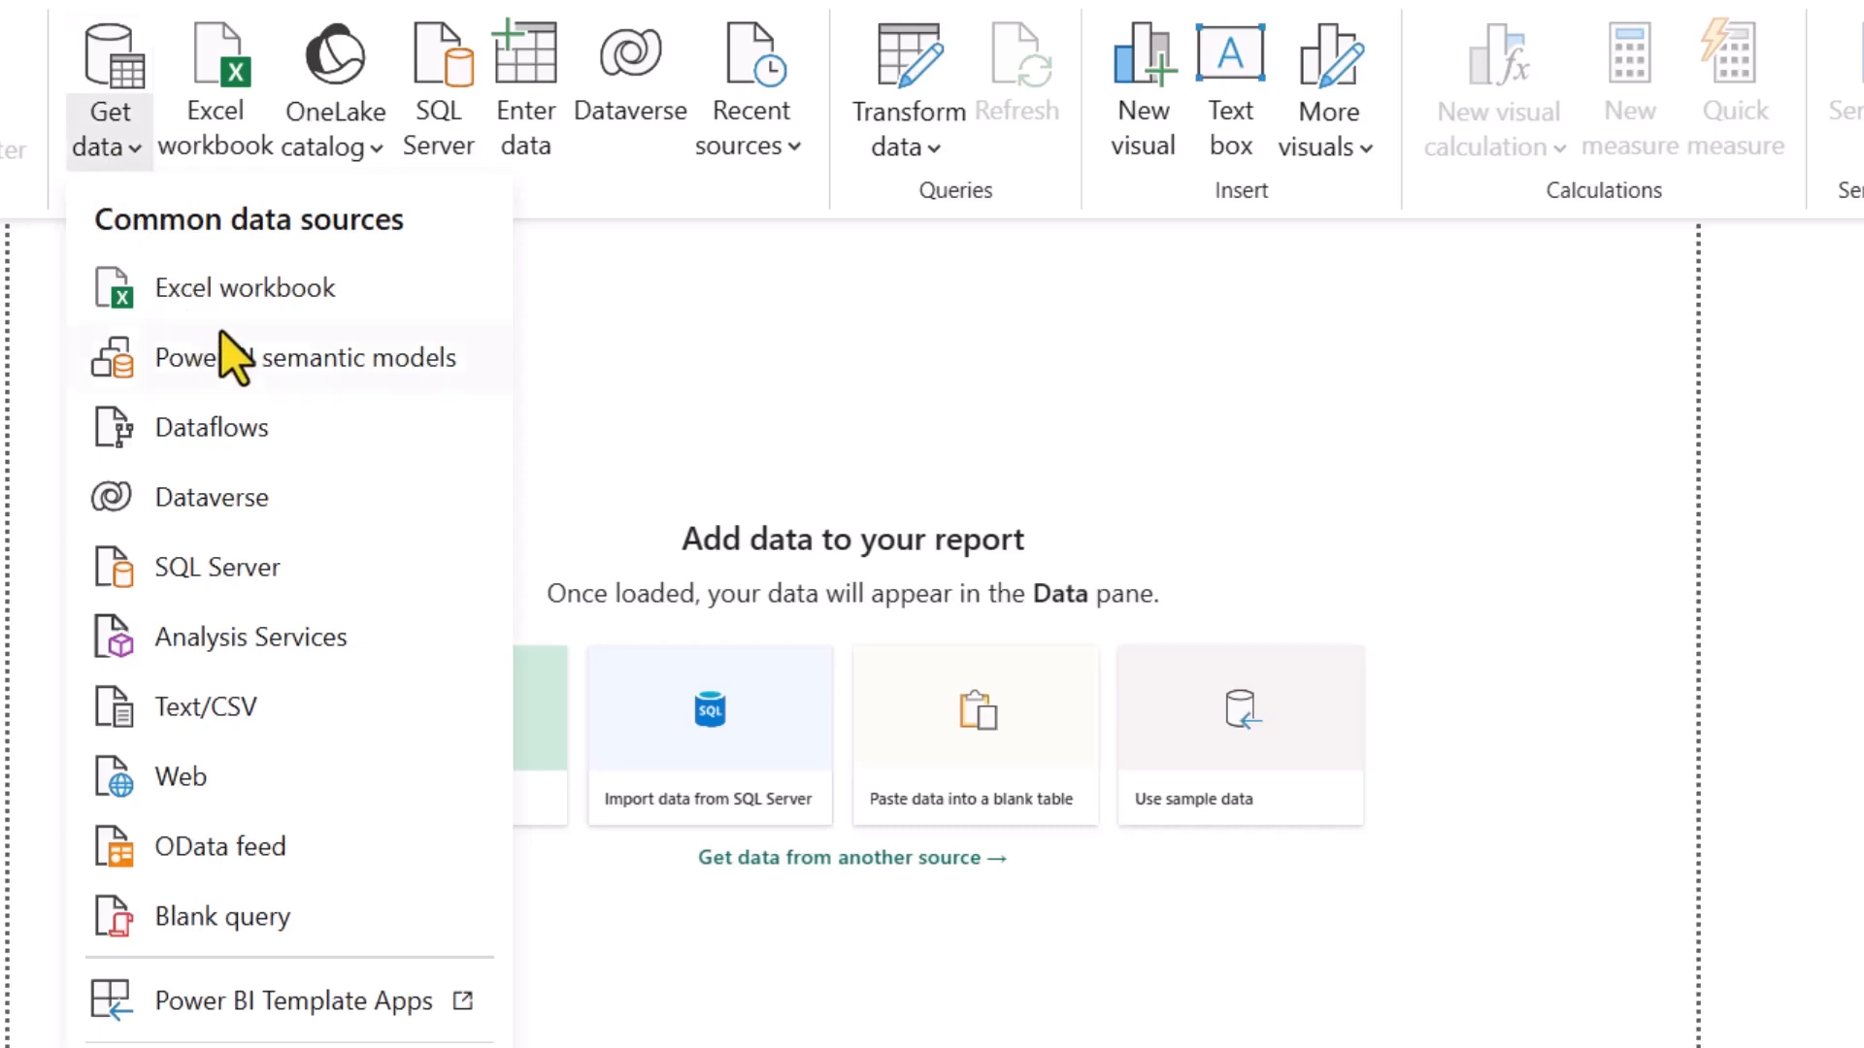
left_click(225, 294)
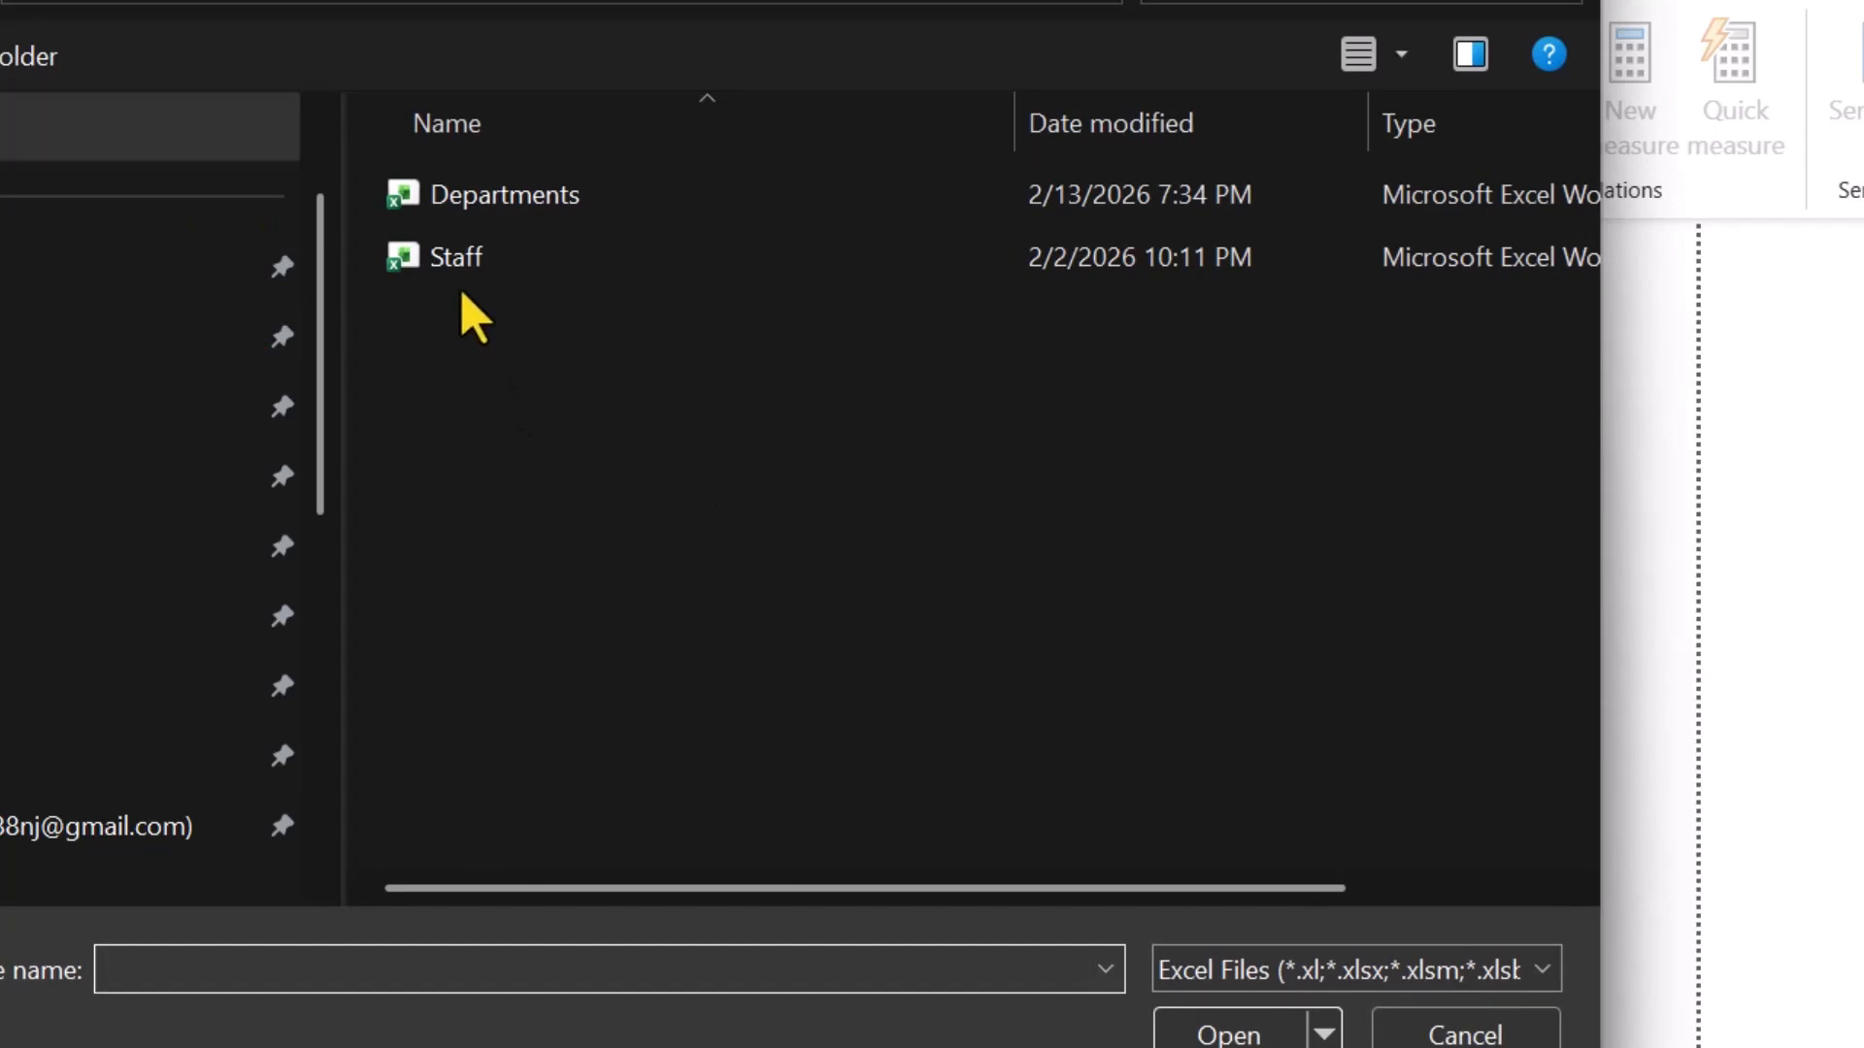
double_click(457, 260)
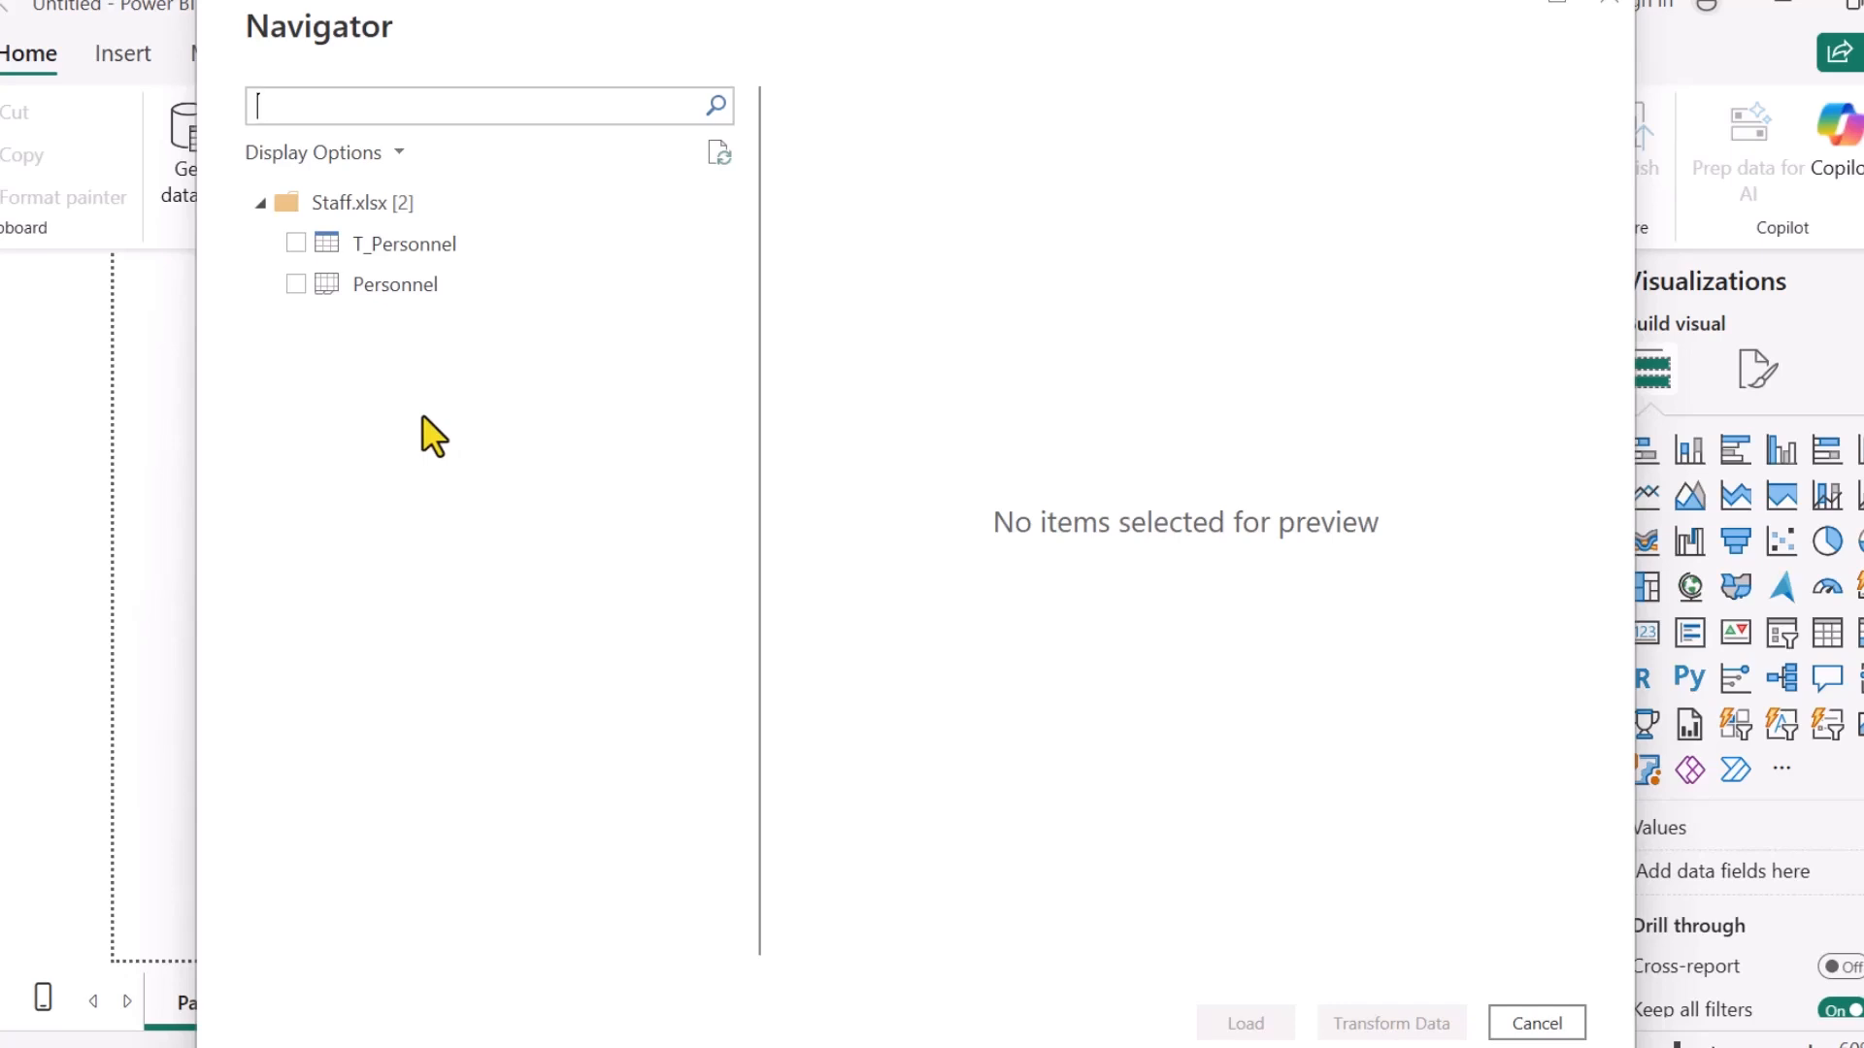
left_click(328, 284)
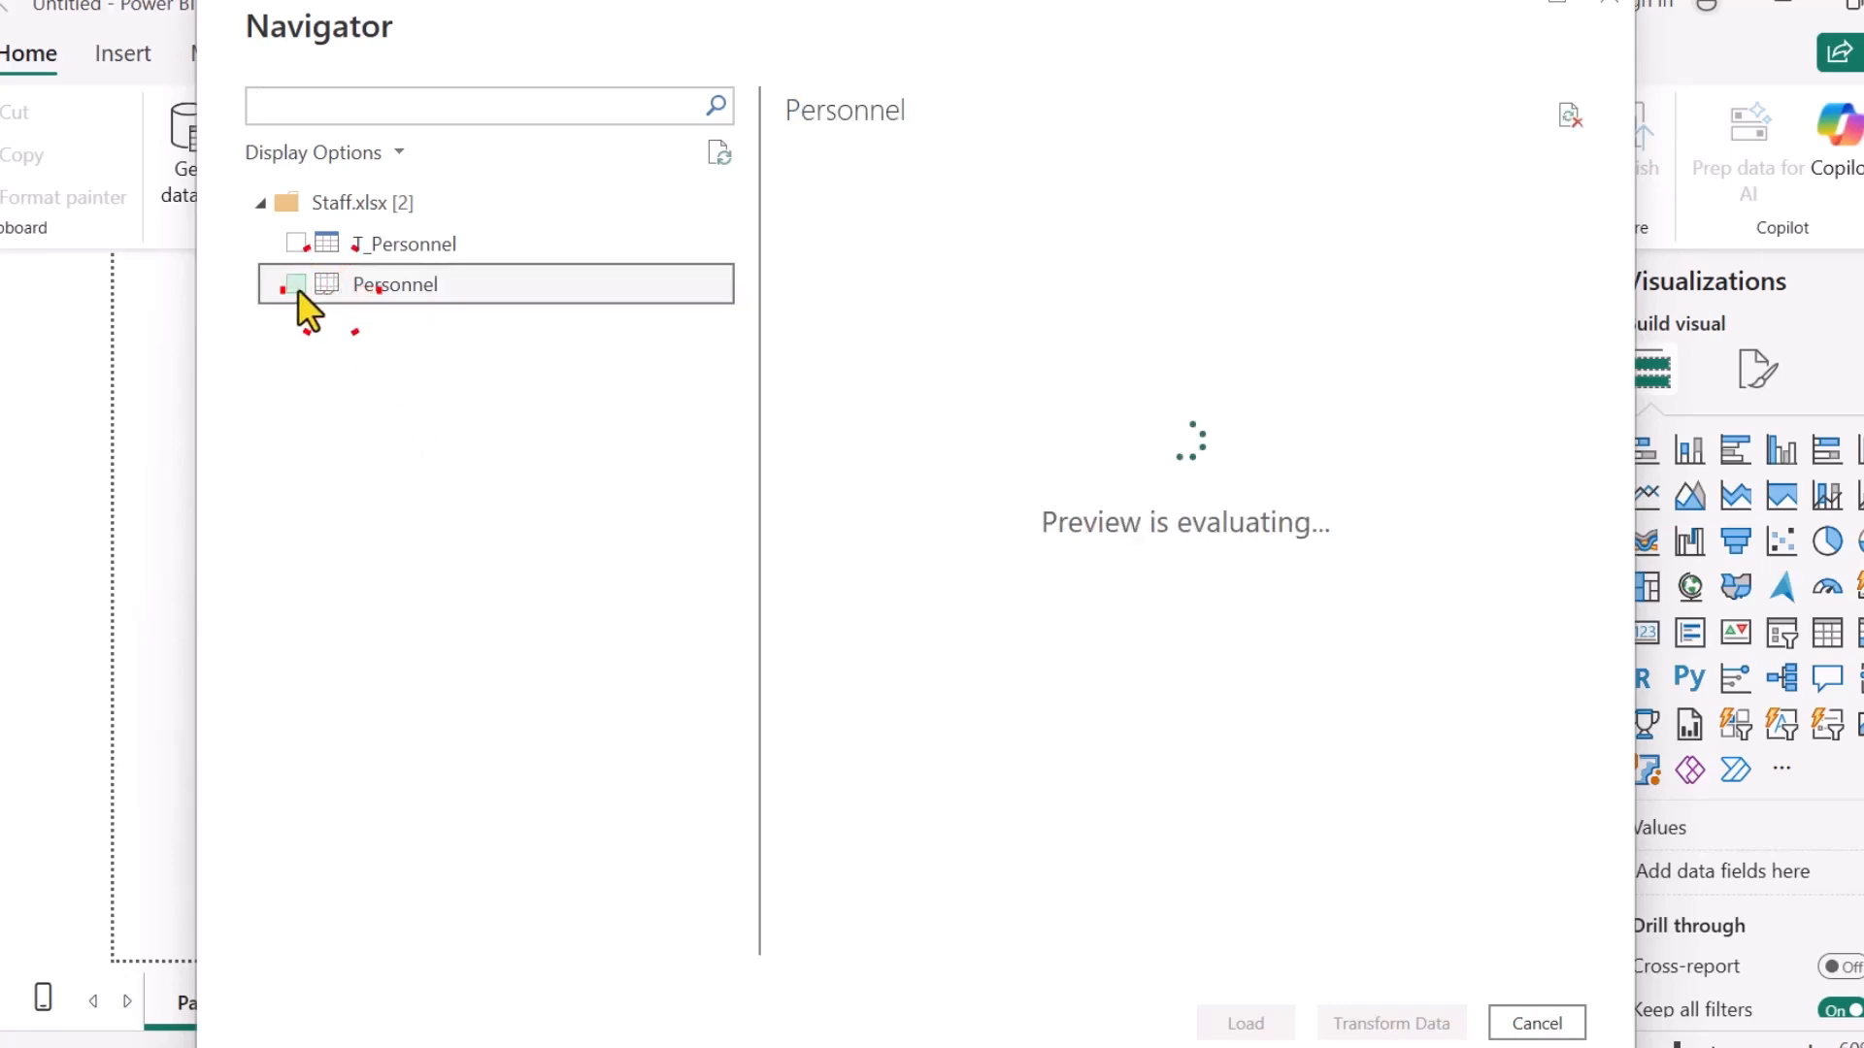
left_click(295, 287)
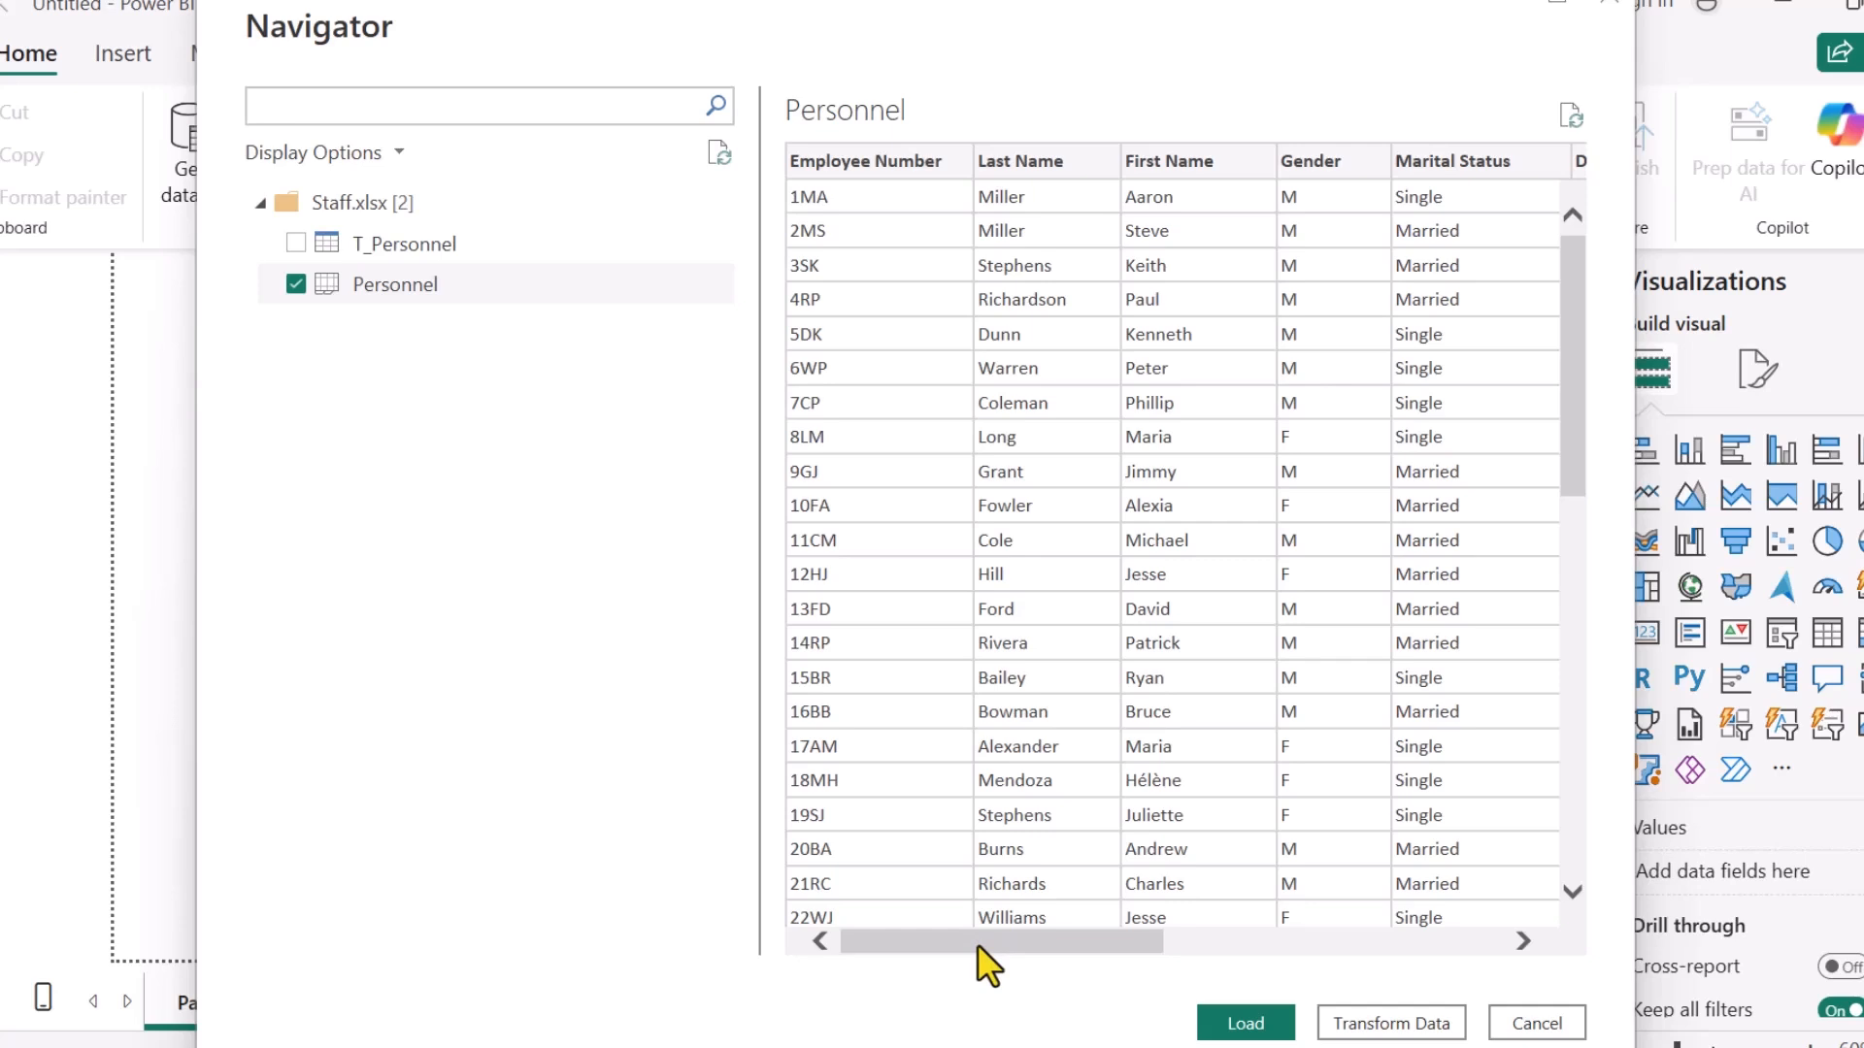
left_click_drag(978, 947, 934, 953)
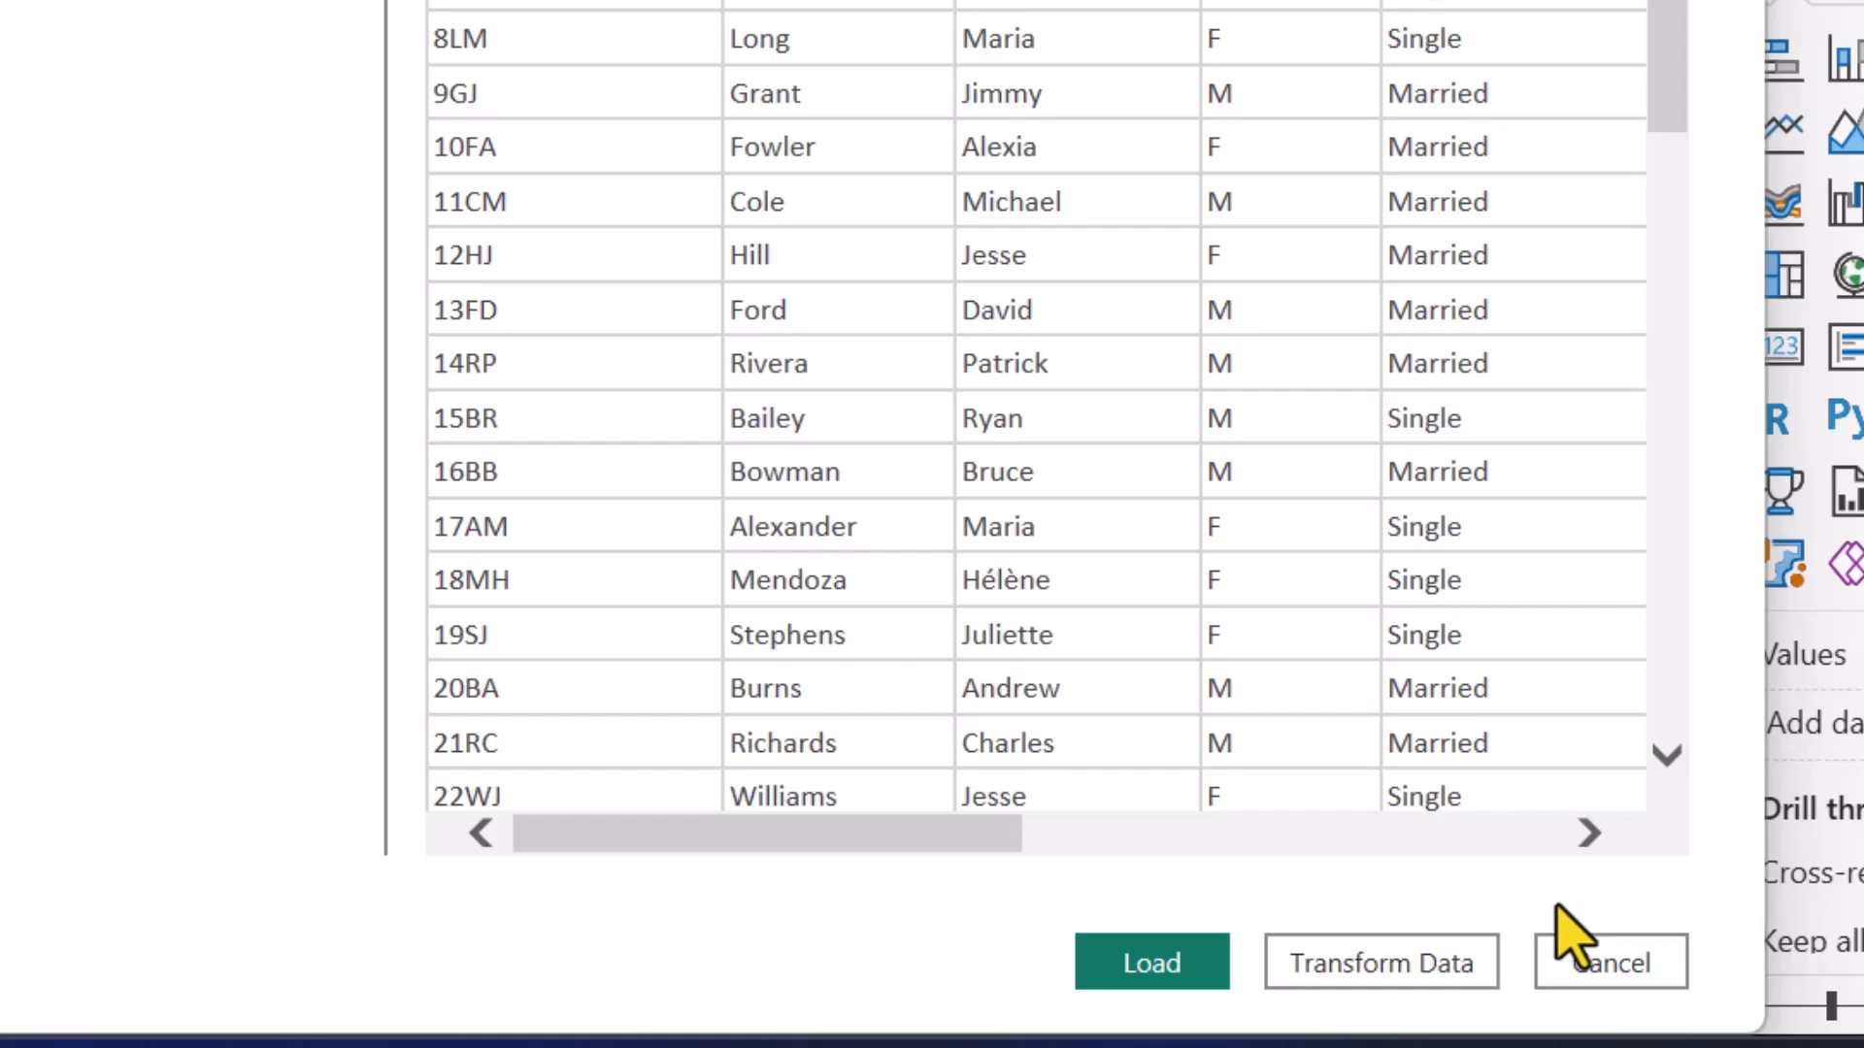
left_click(1420, 976)
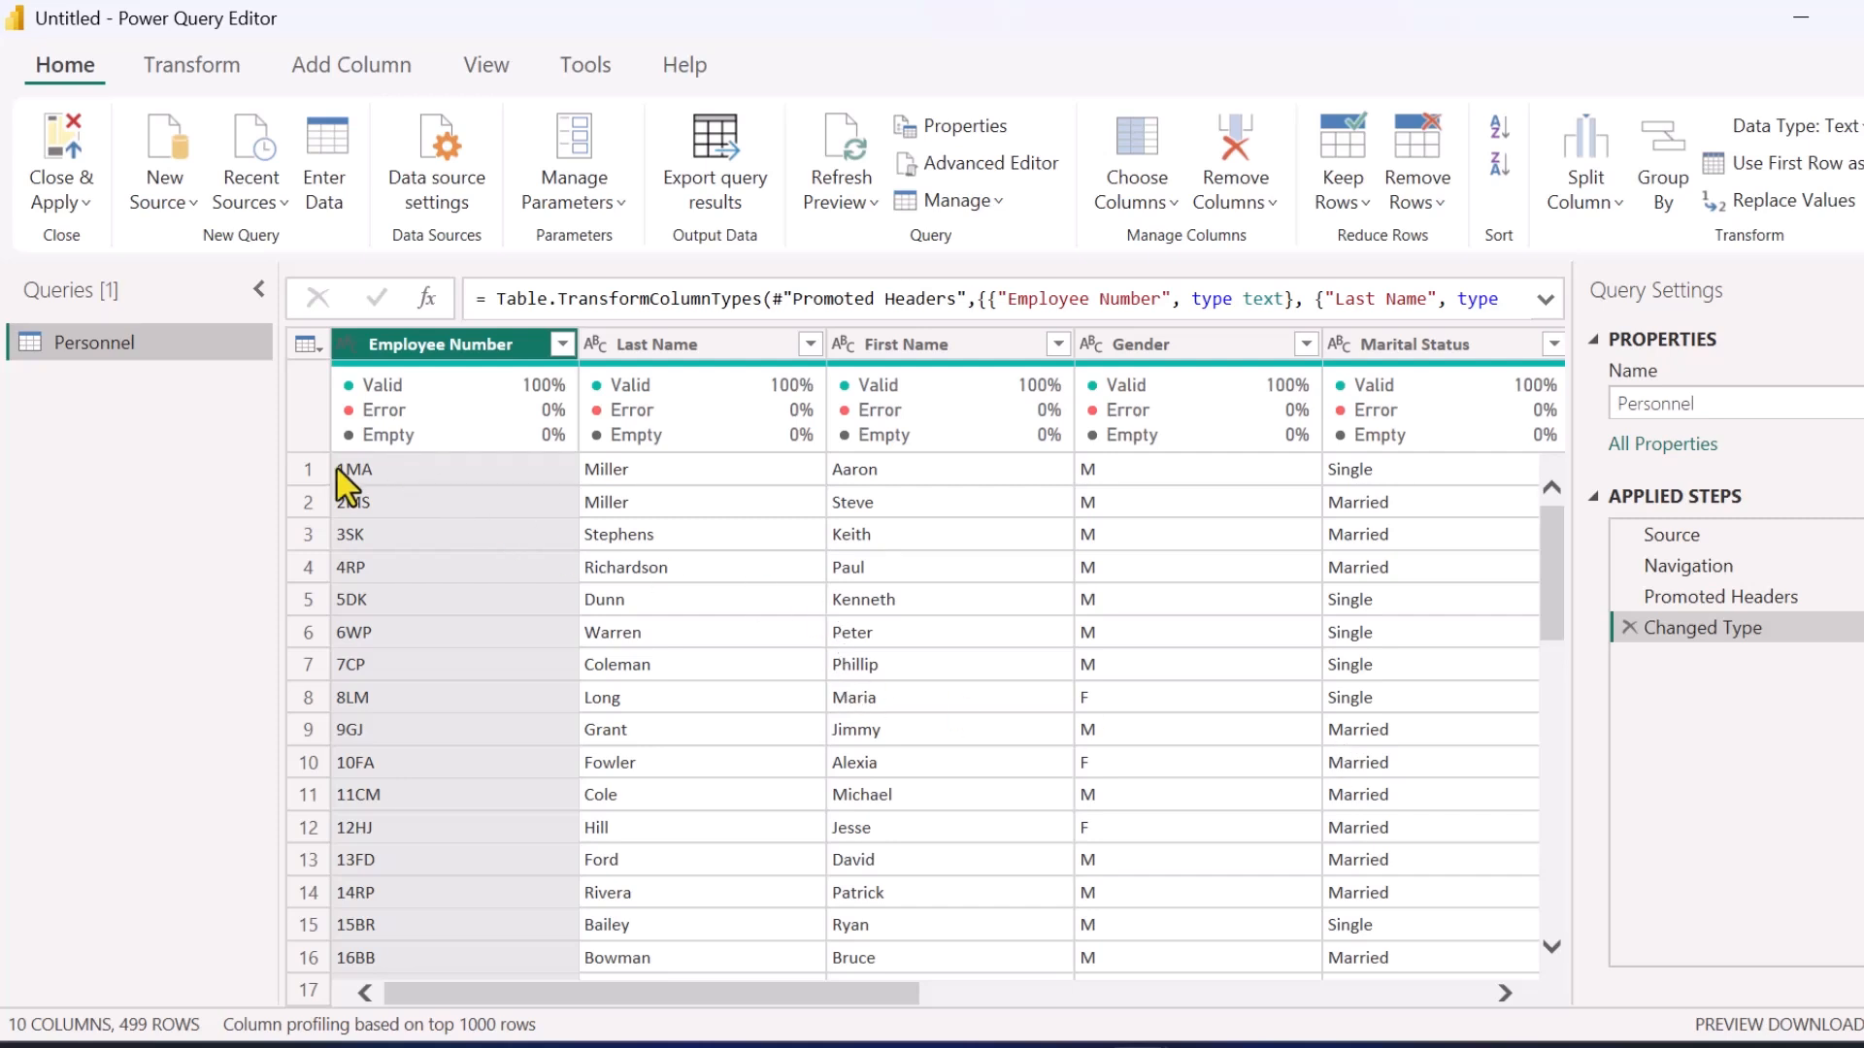
- Add Sheet1 of the Departments Excel workbook as a new query
left_click(194, 201)
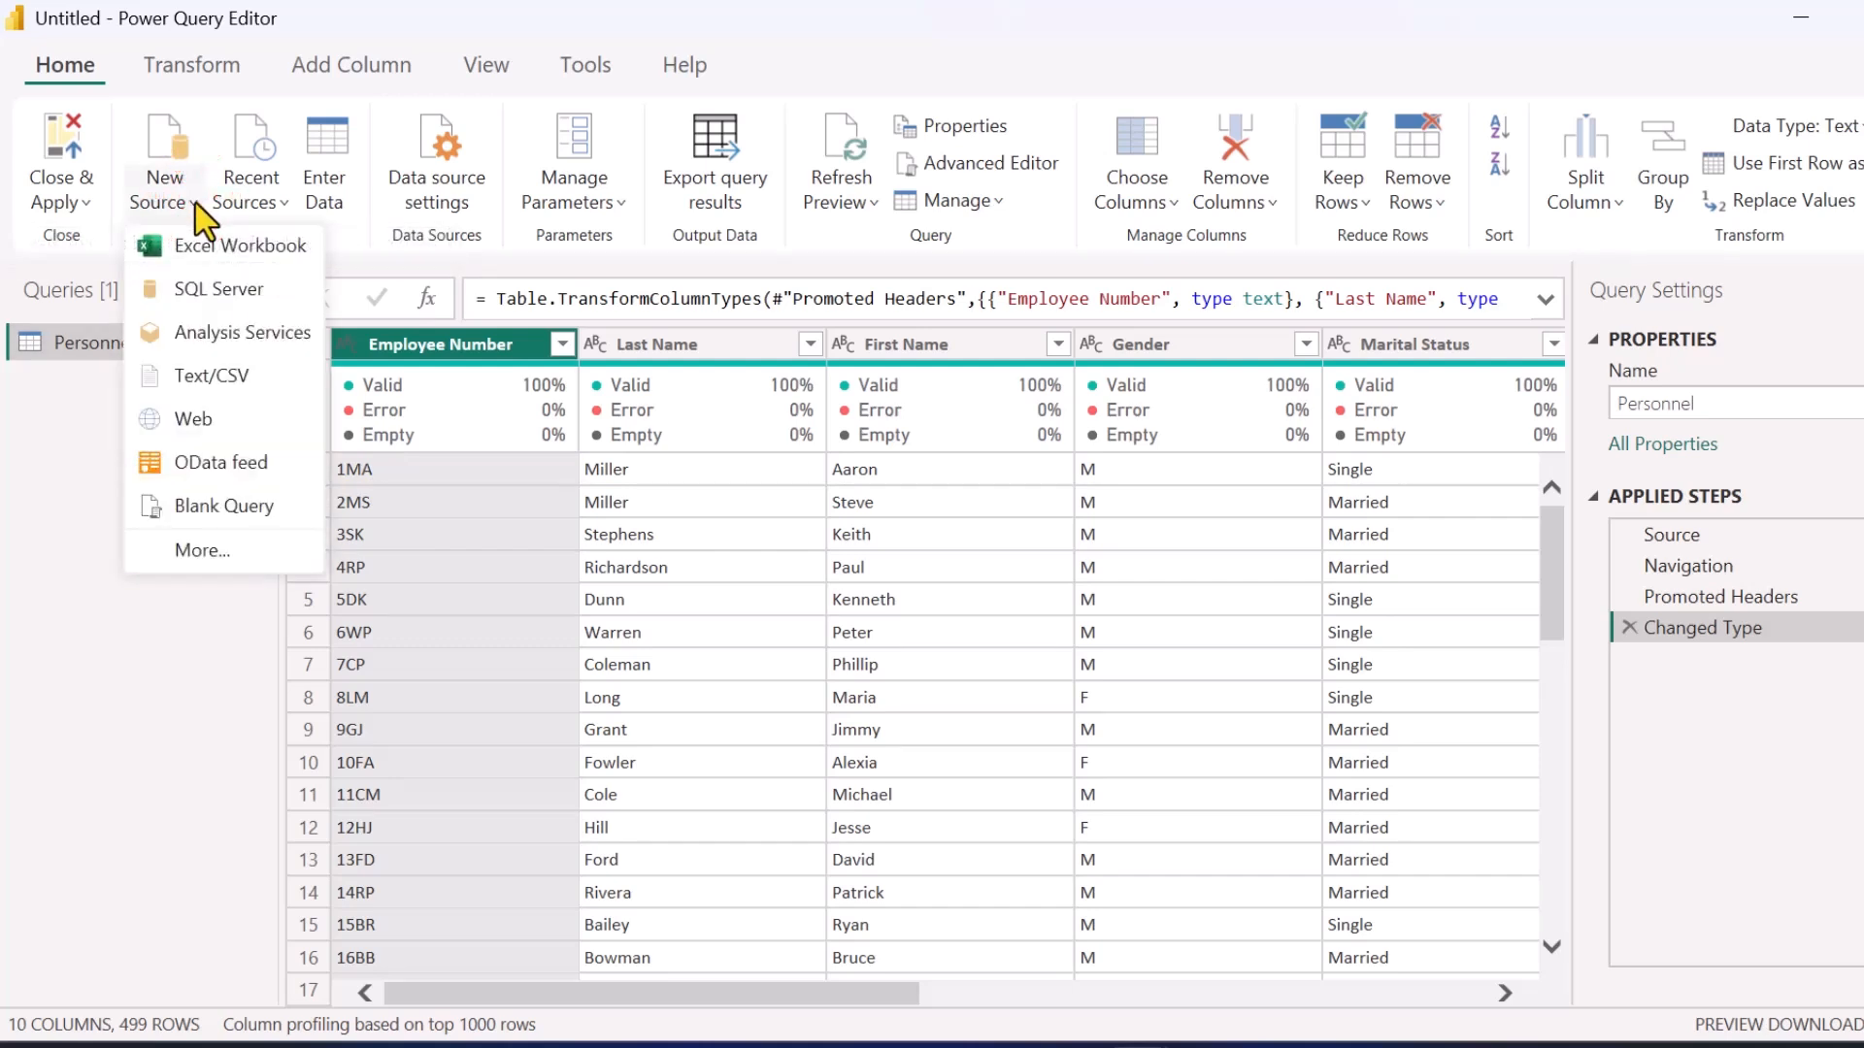
left_click(204, 247)
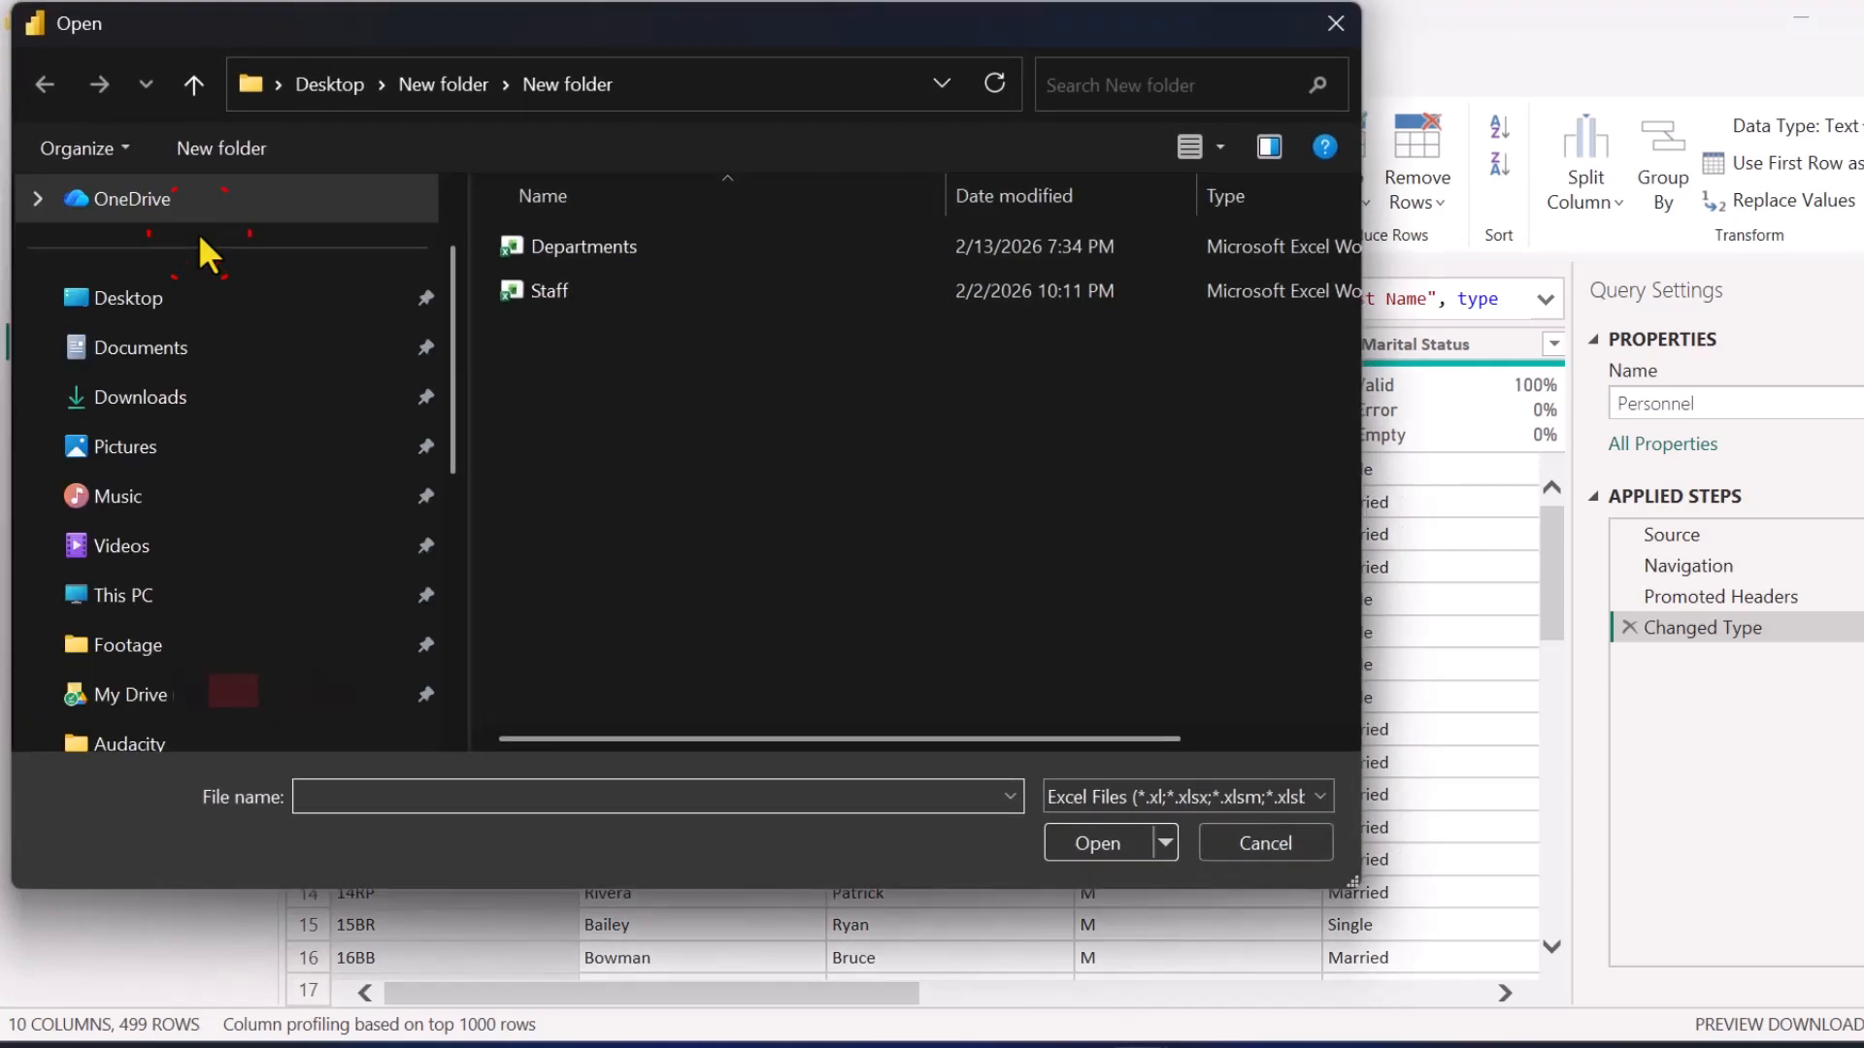
left_click(622, 247)
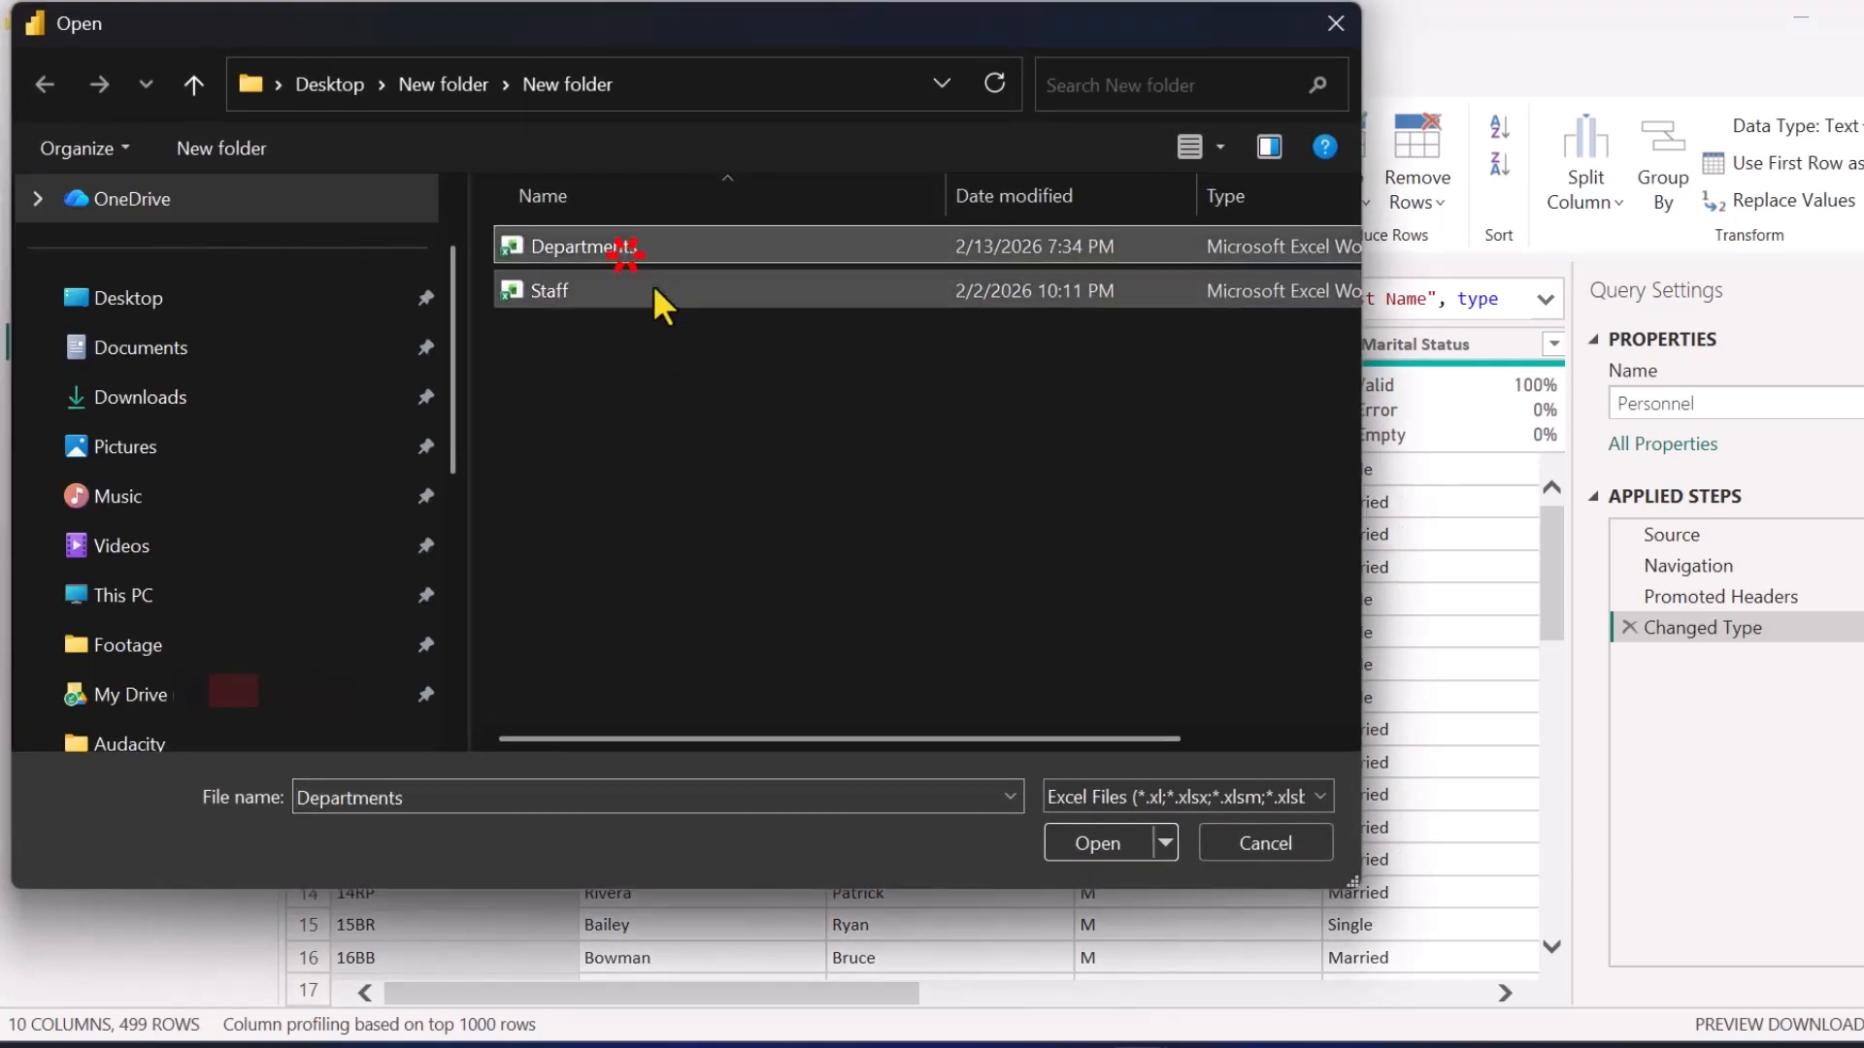
left_click(1073, 842)
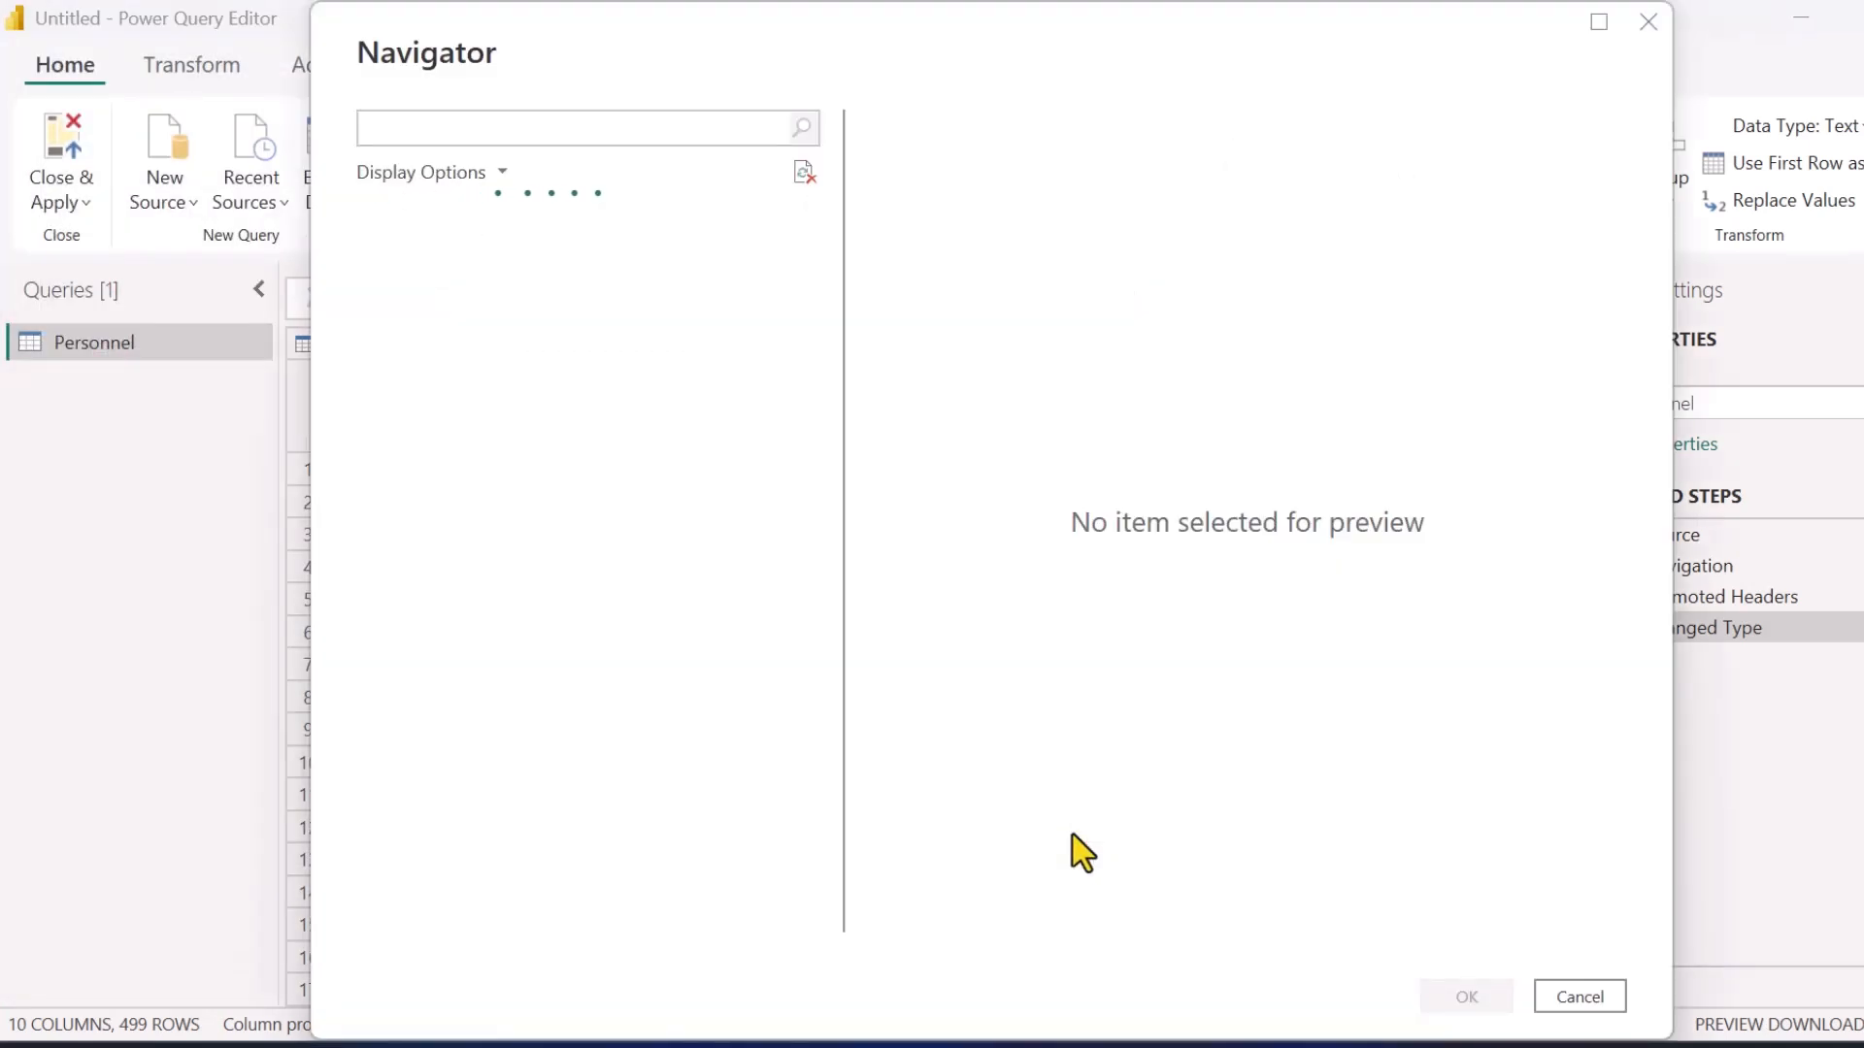
left_click(405, 257)
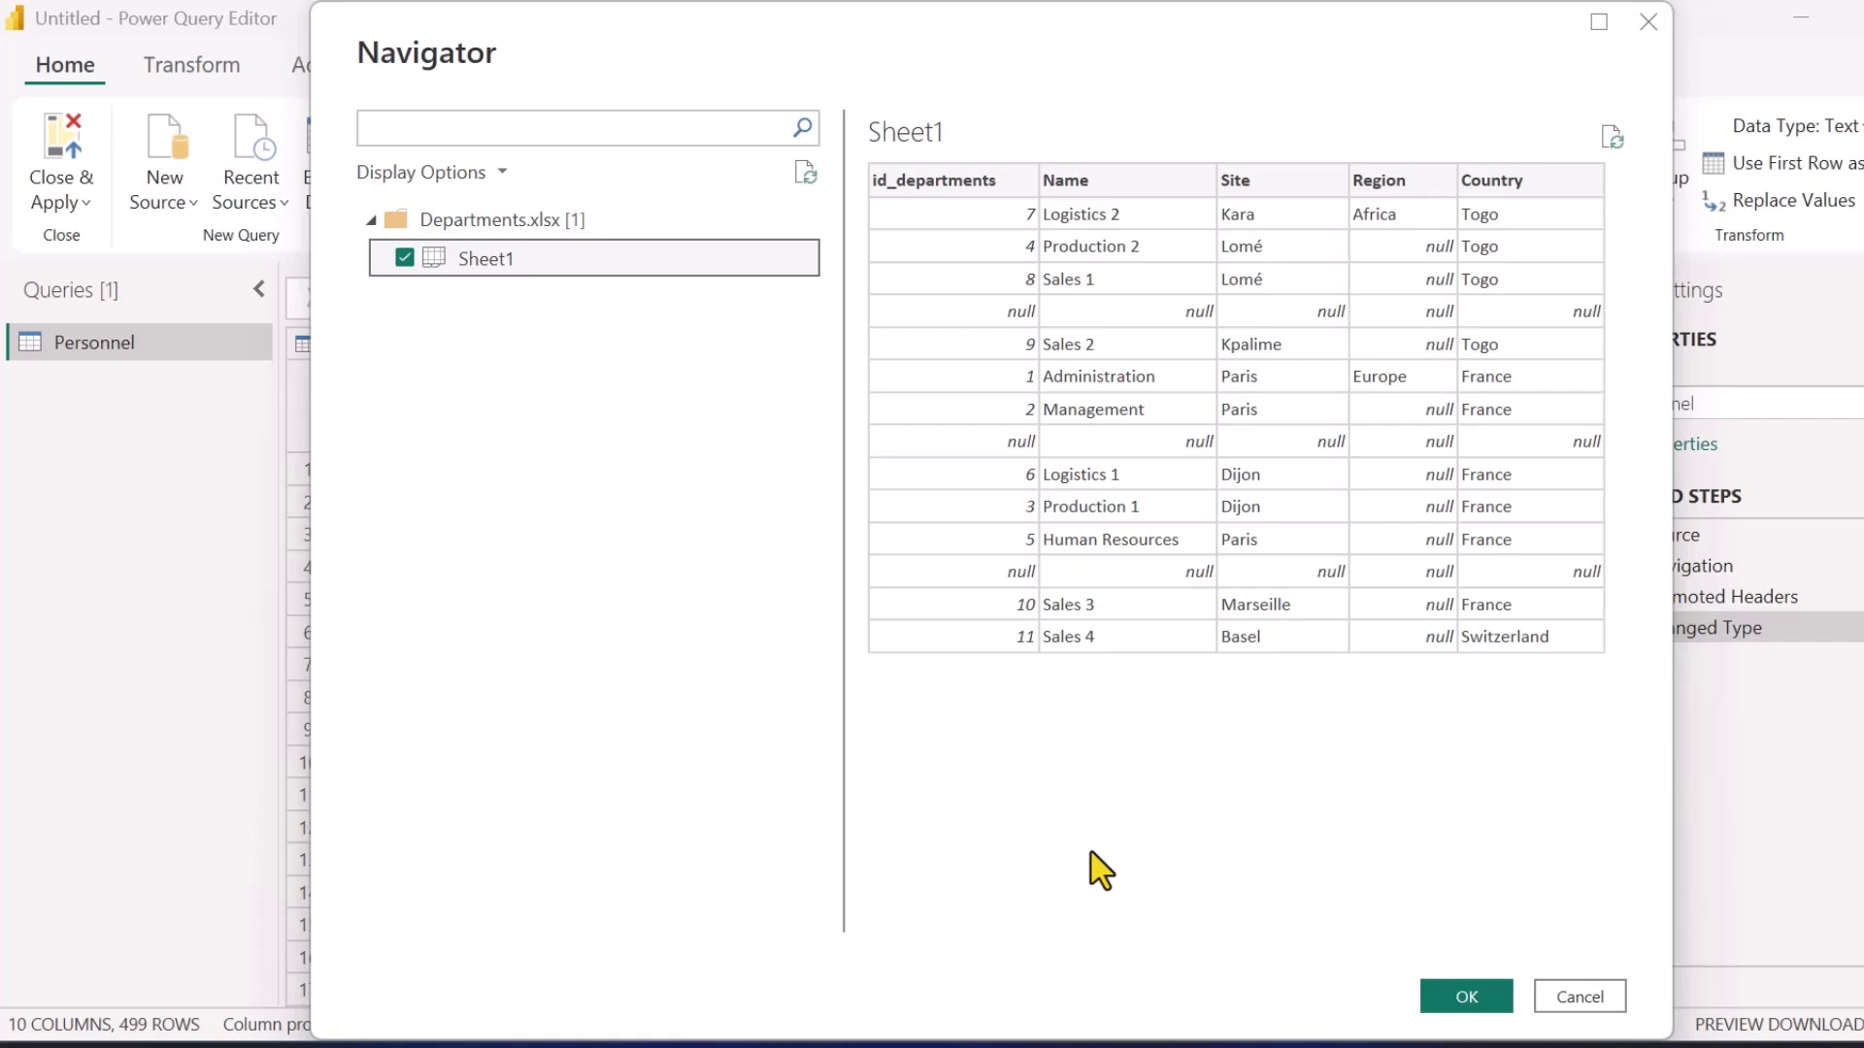
left_click(1453, 1000)
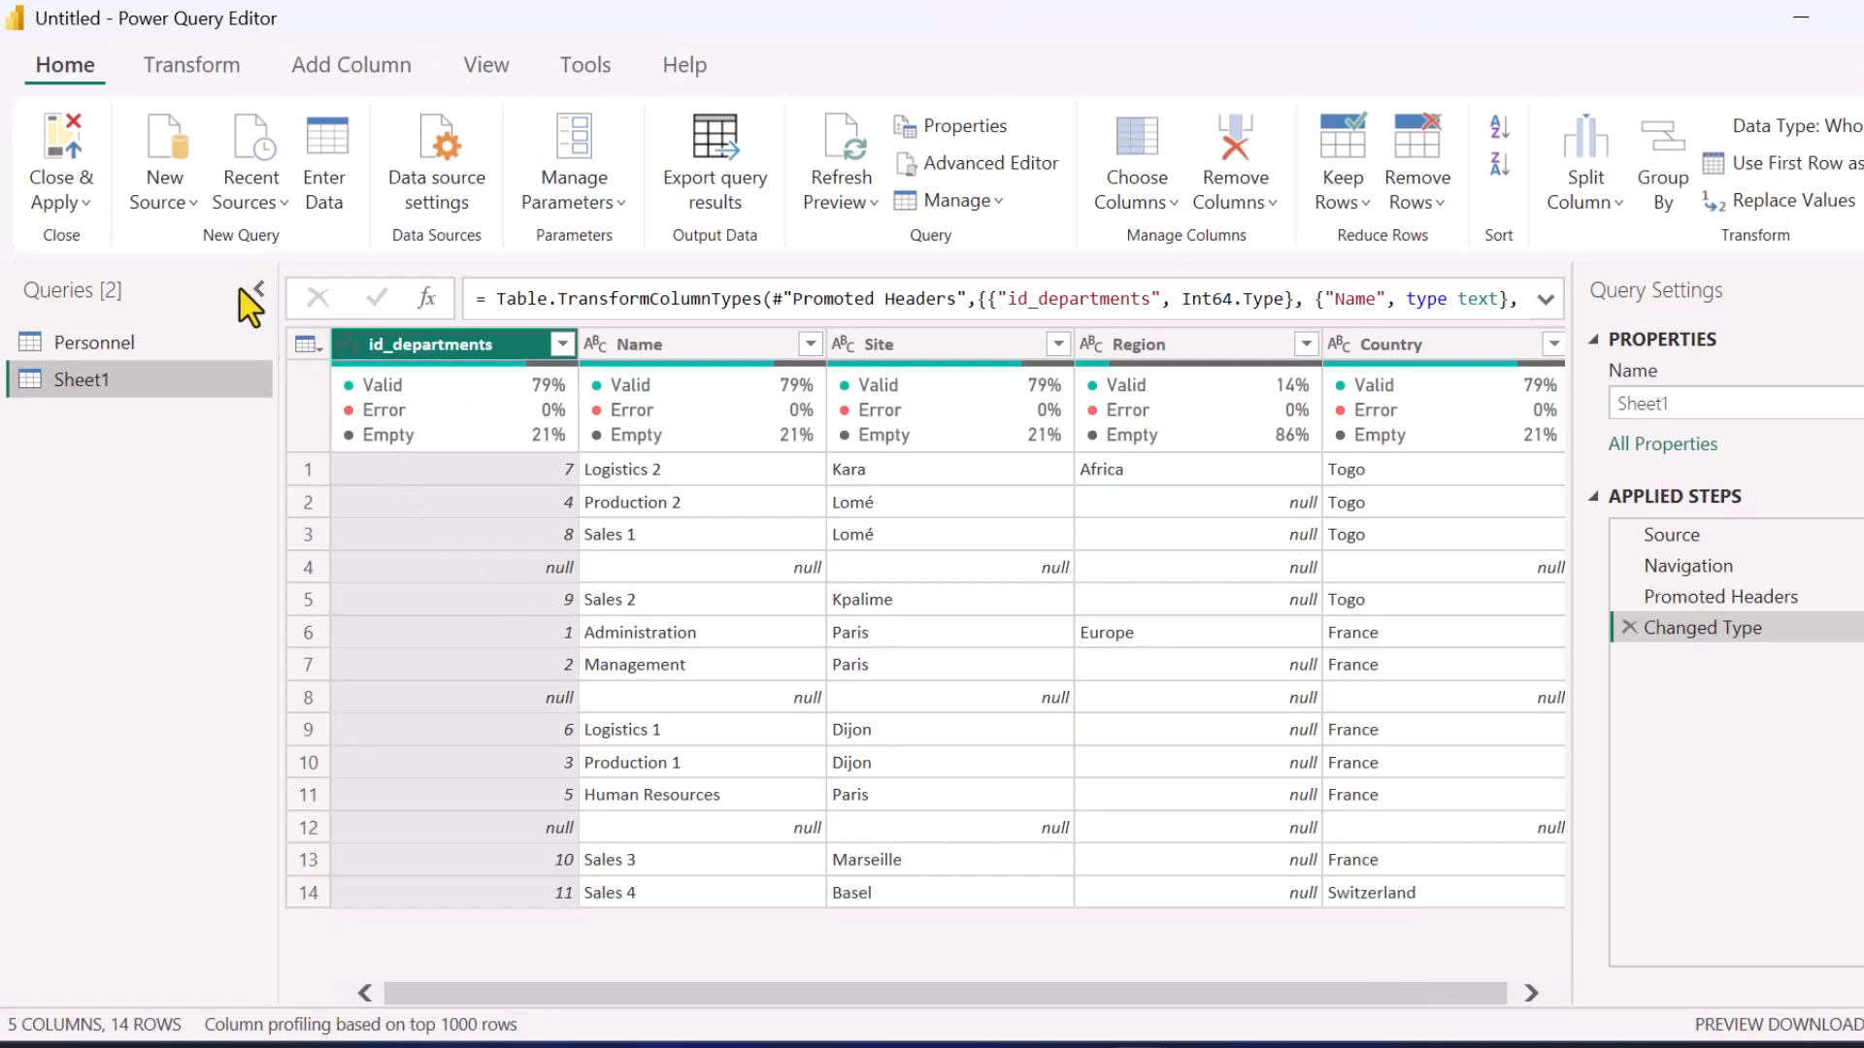
- Open the Contracts file as a new Text/CSV source
left_click(192, 204)
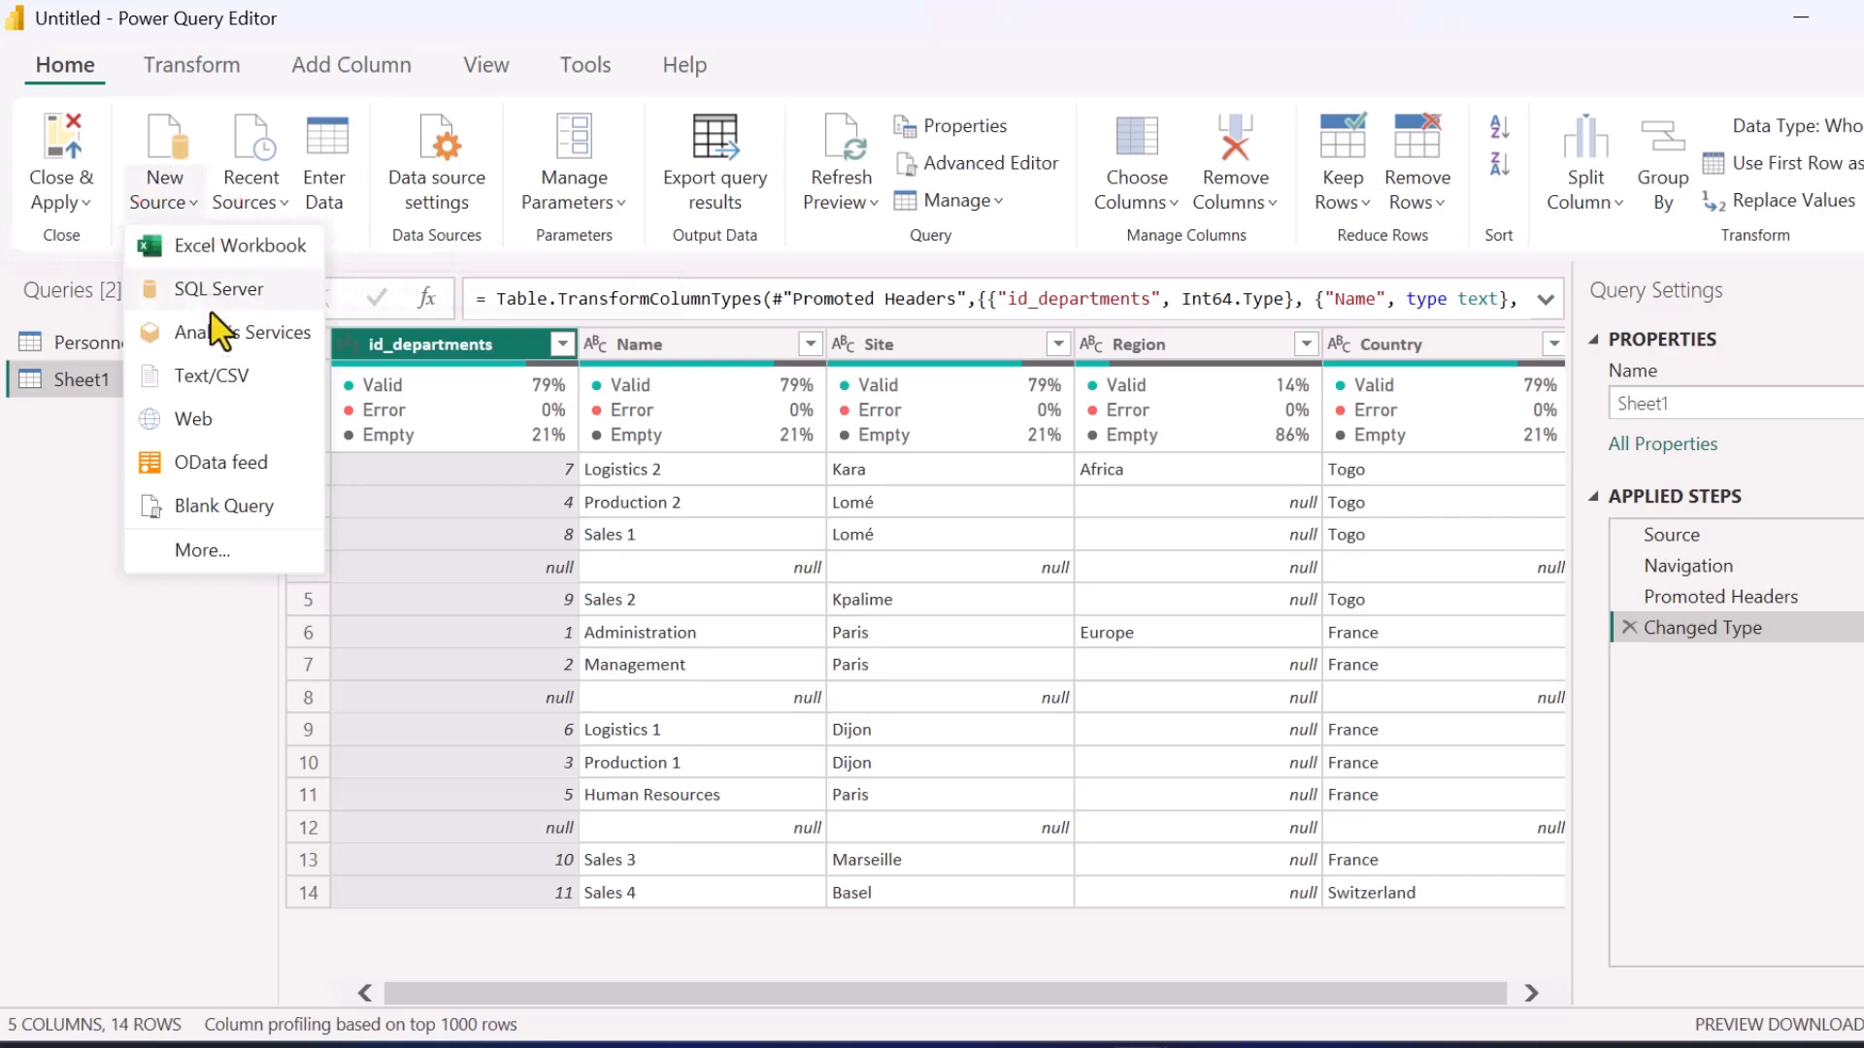
left_click(217, 386)
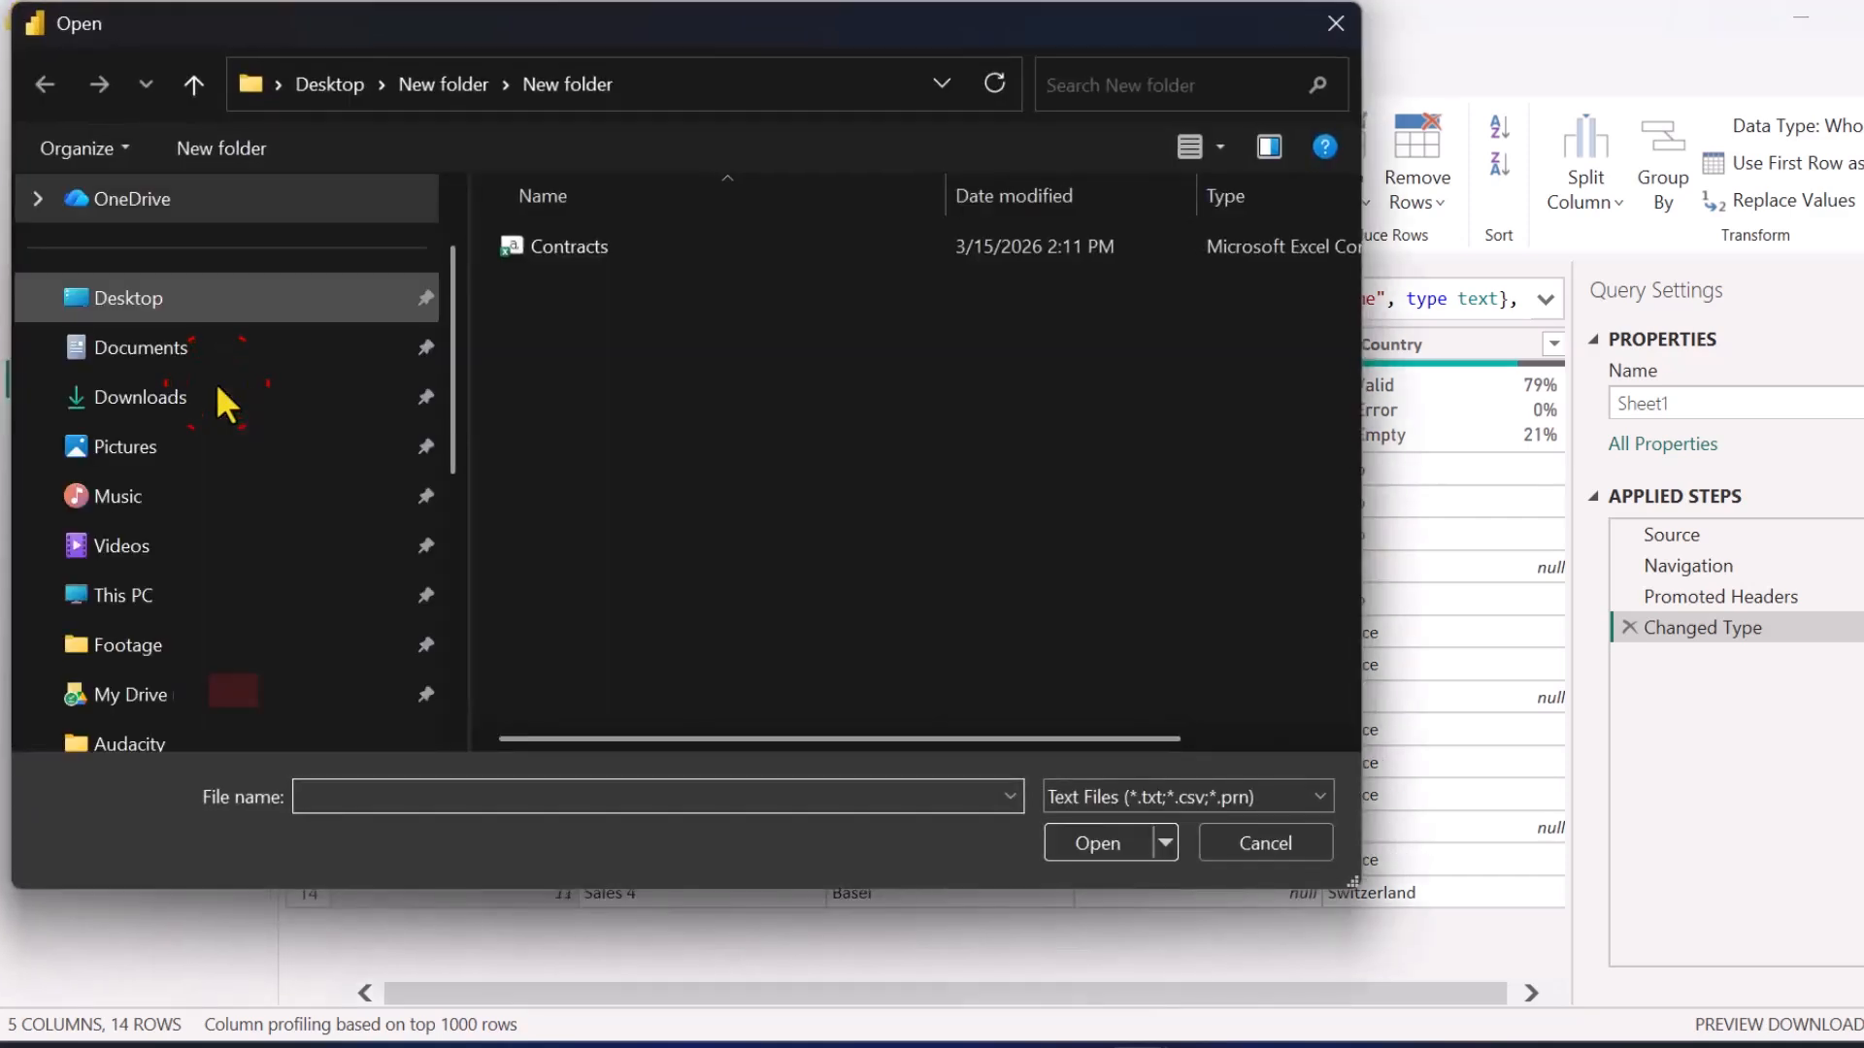
left_click(570, 246)
left_click(1107, 848)
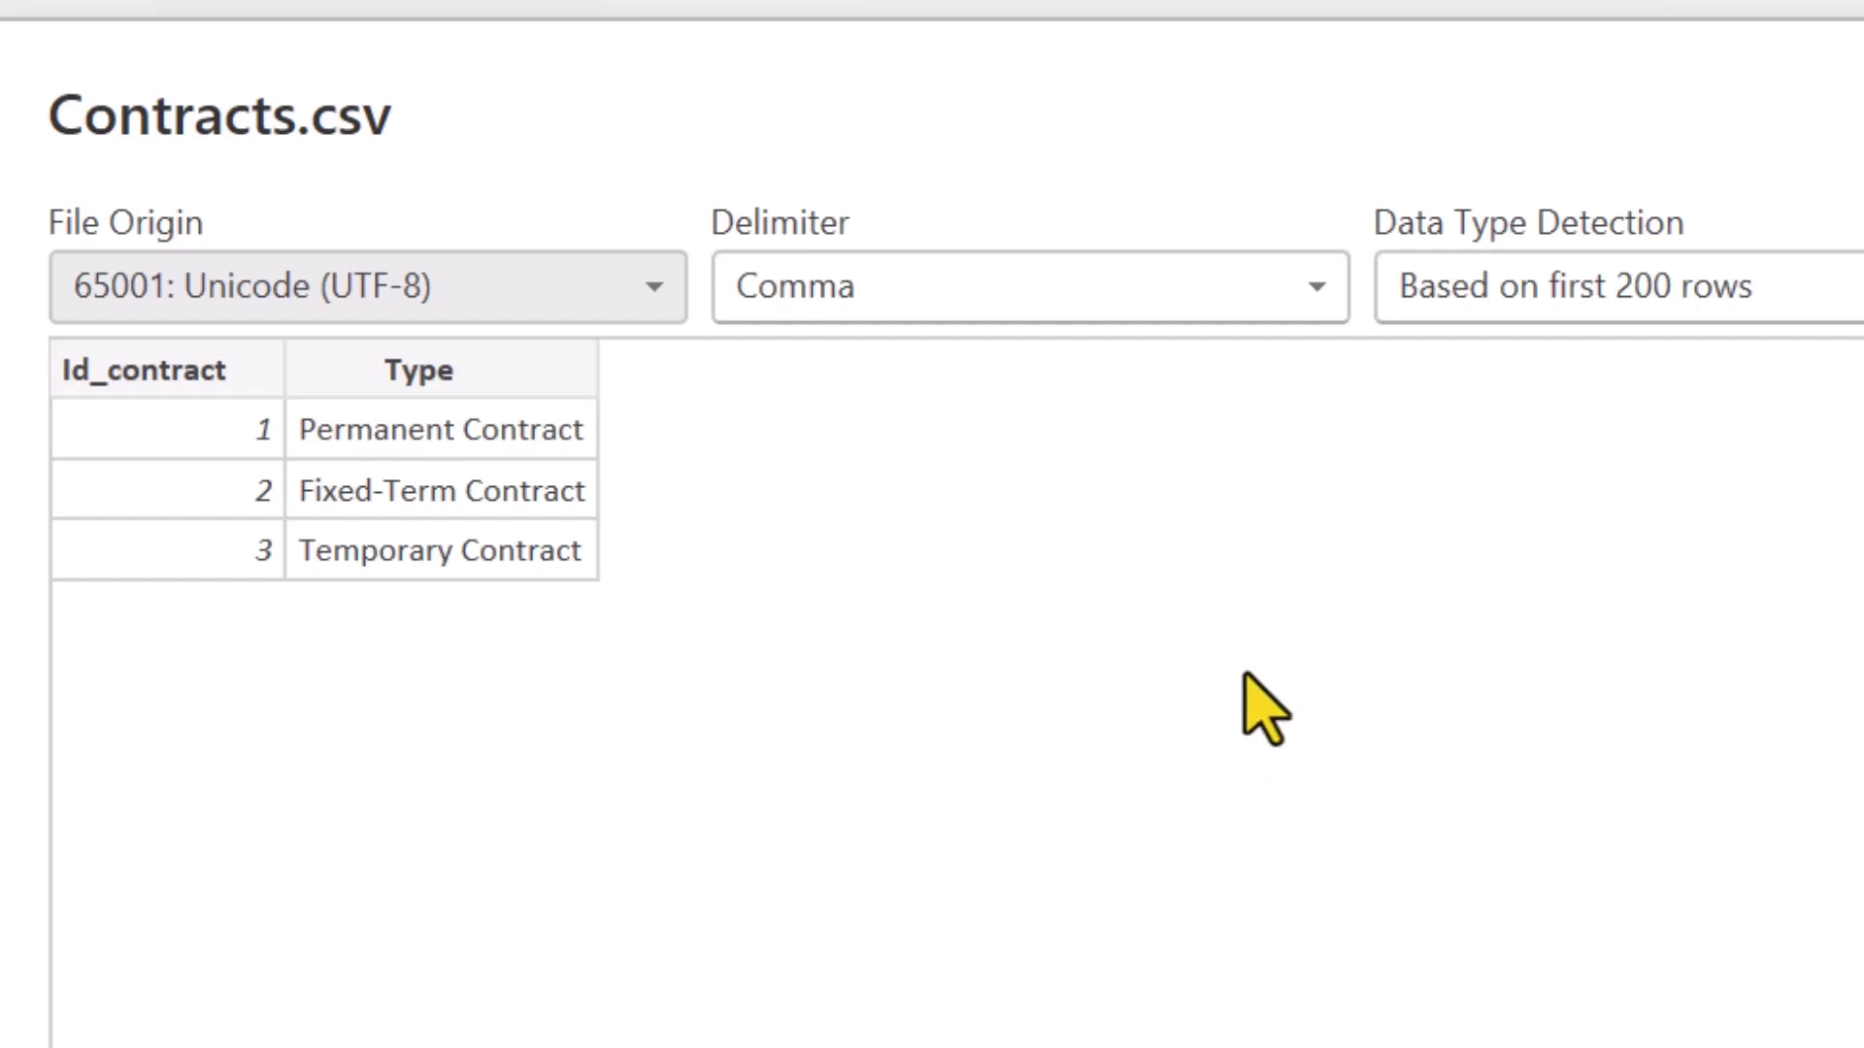
- Try the Semicolon delimiter on the Contracts.csv preview and switch it back to Comma
left_click(1316, 288)
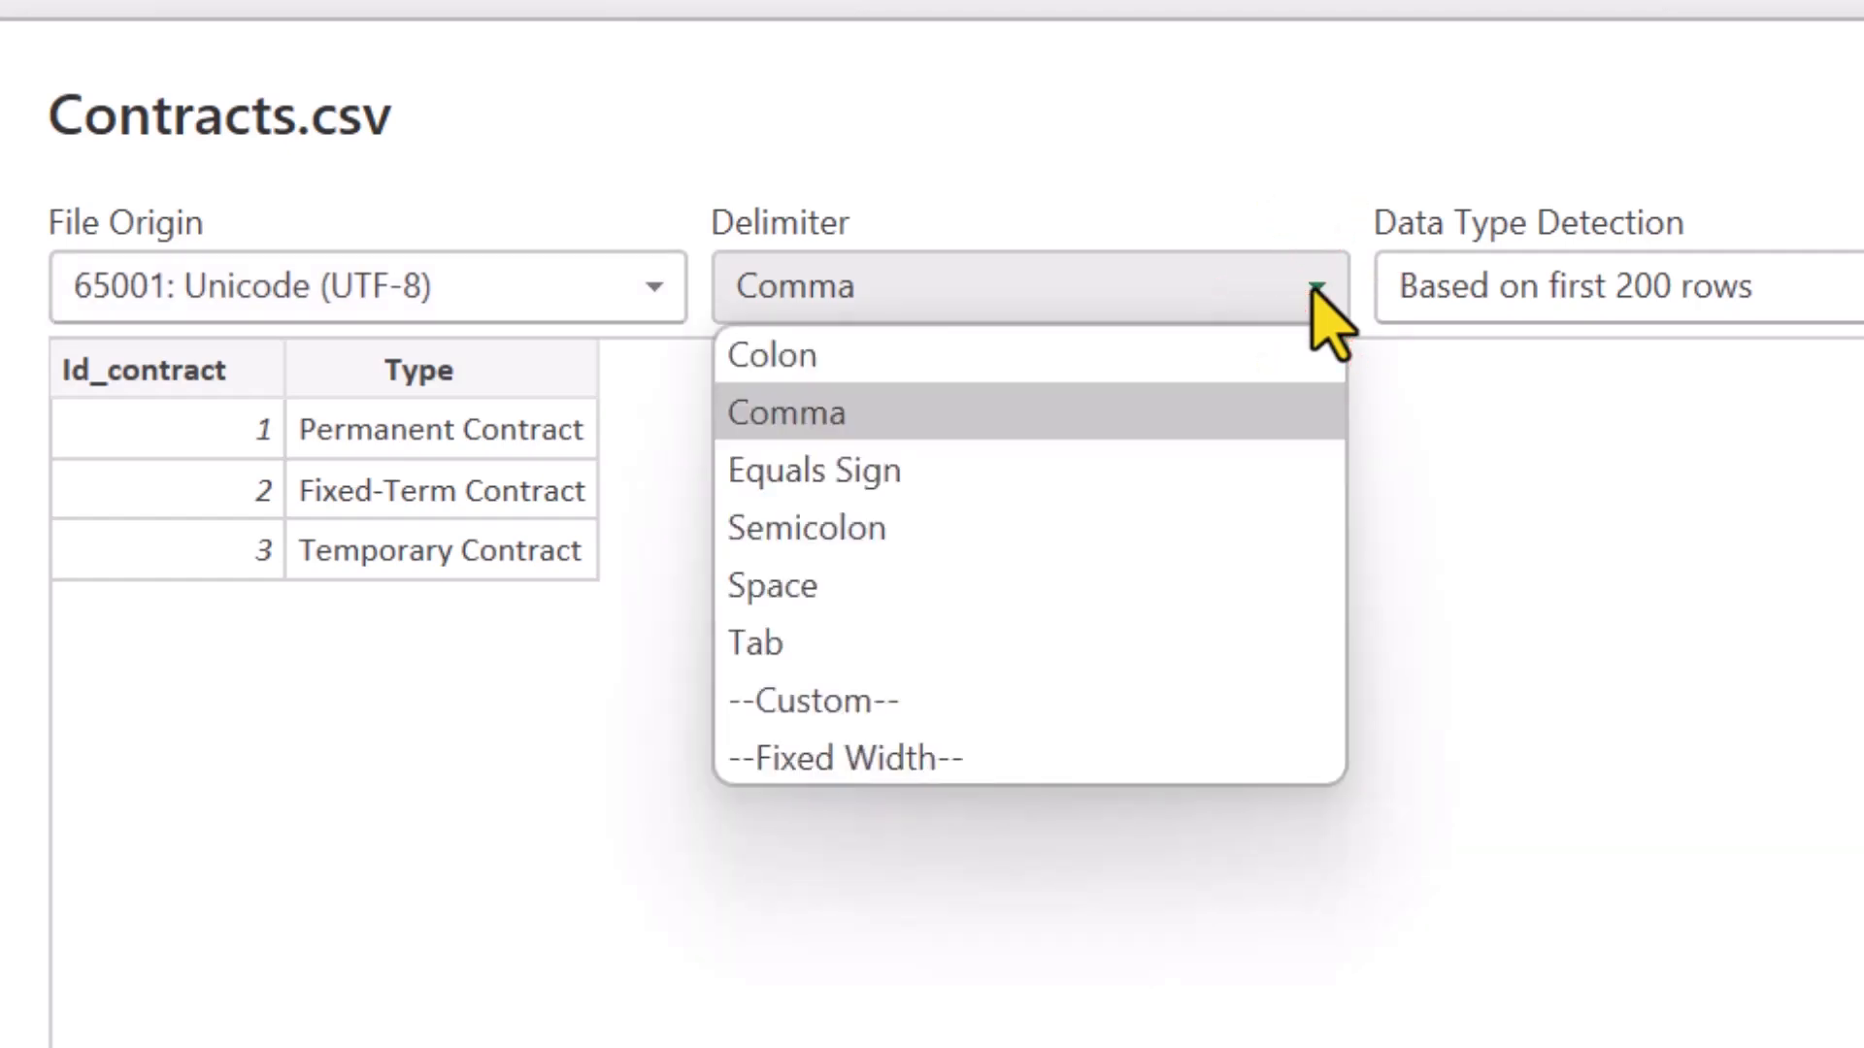
left_click(1237, 524)
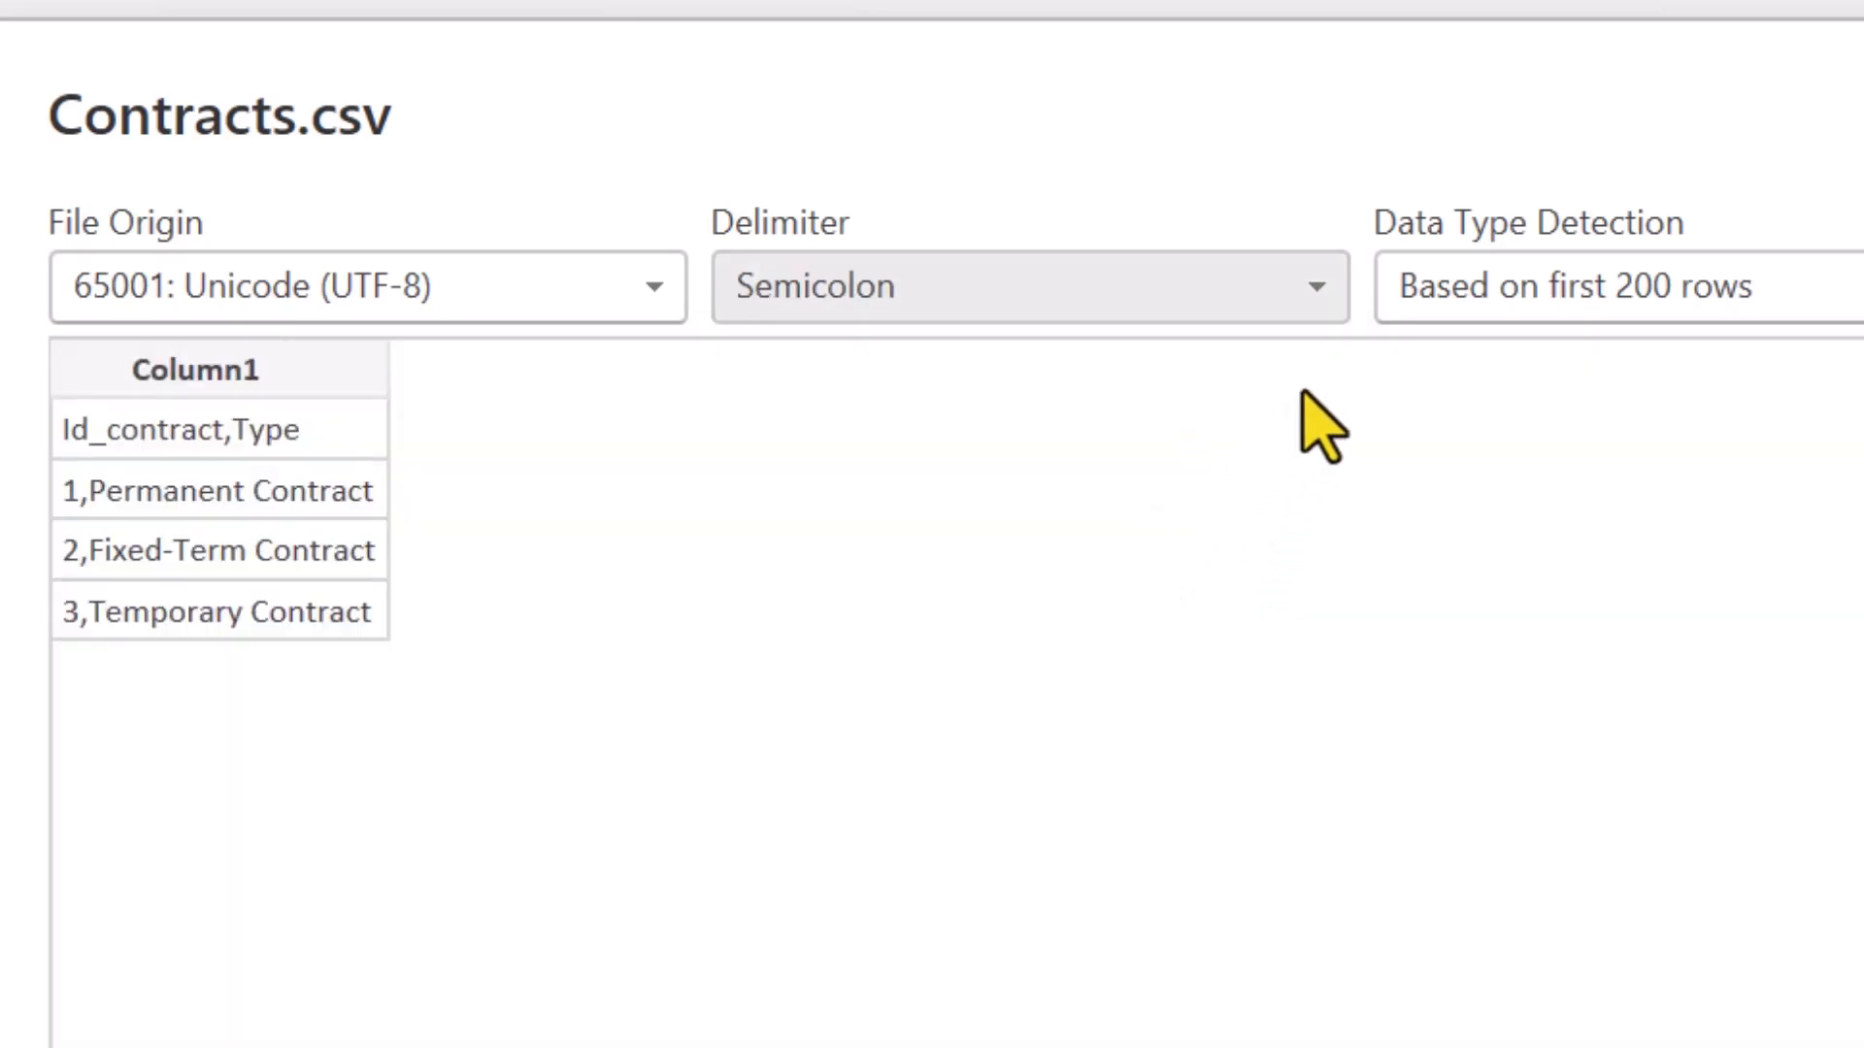
left_click(1311, 297)
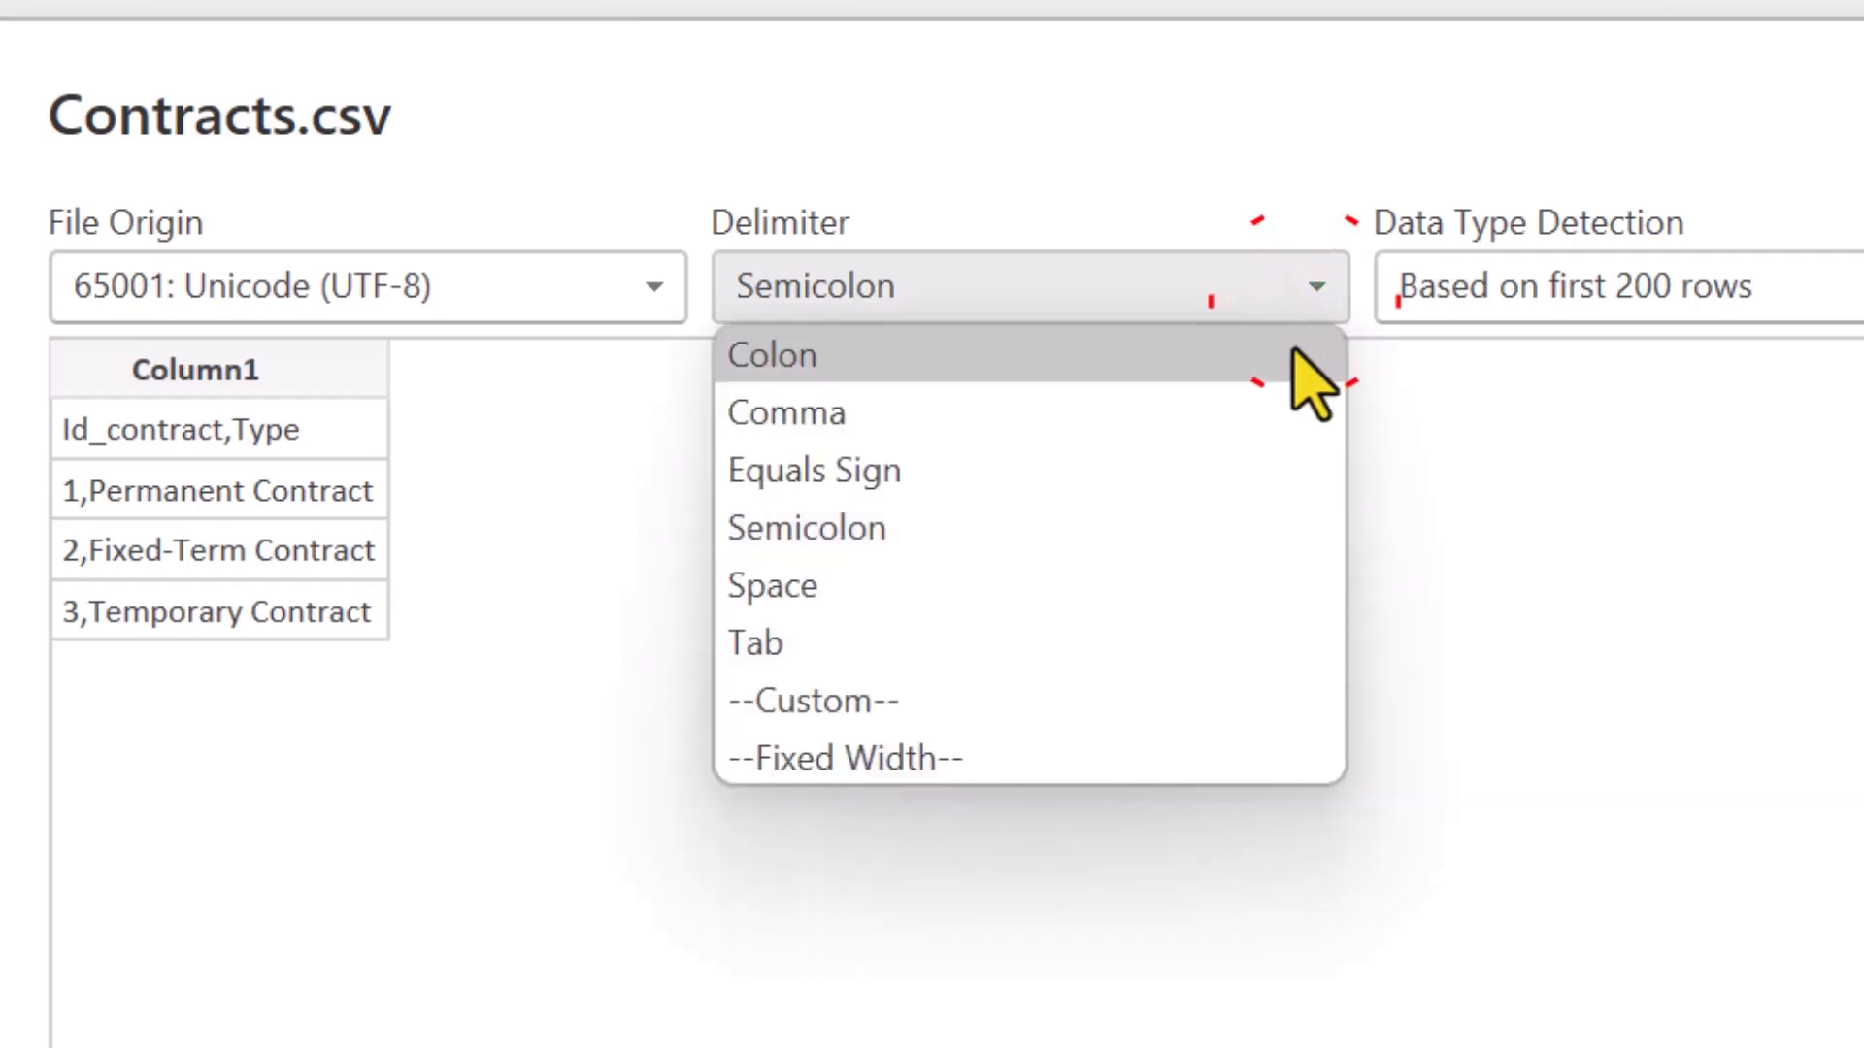
left_click(1299, 432)
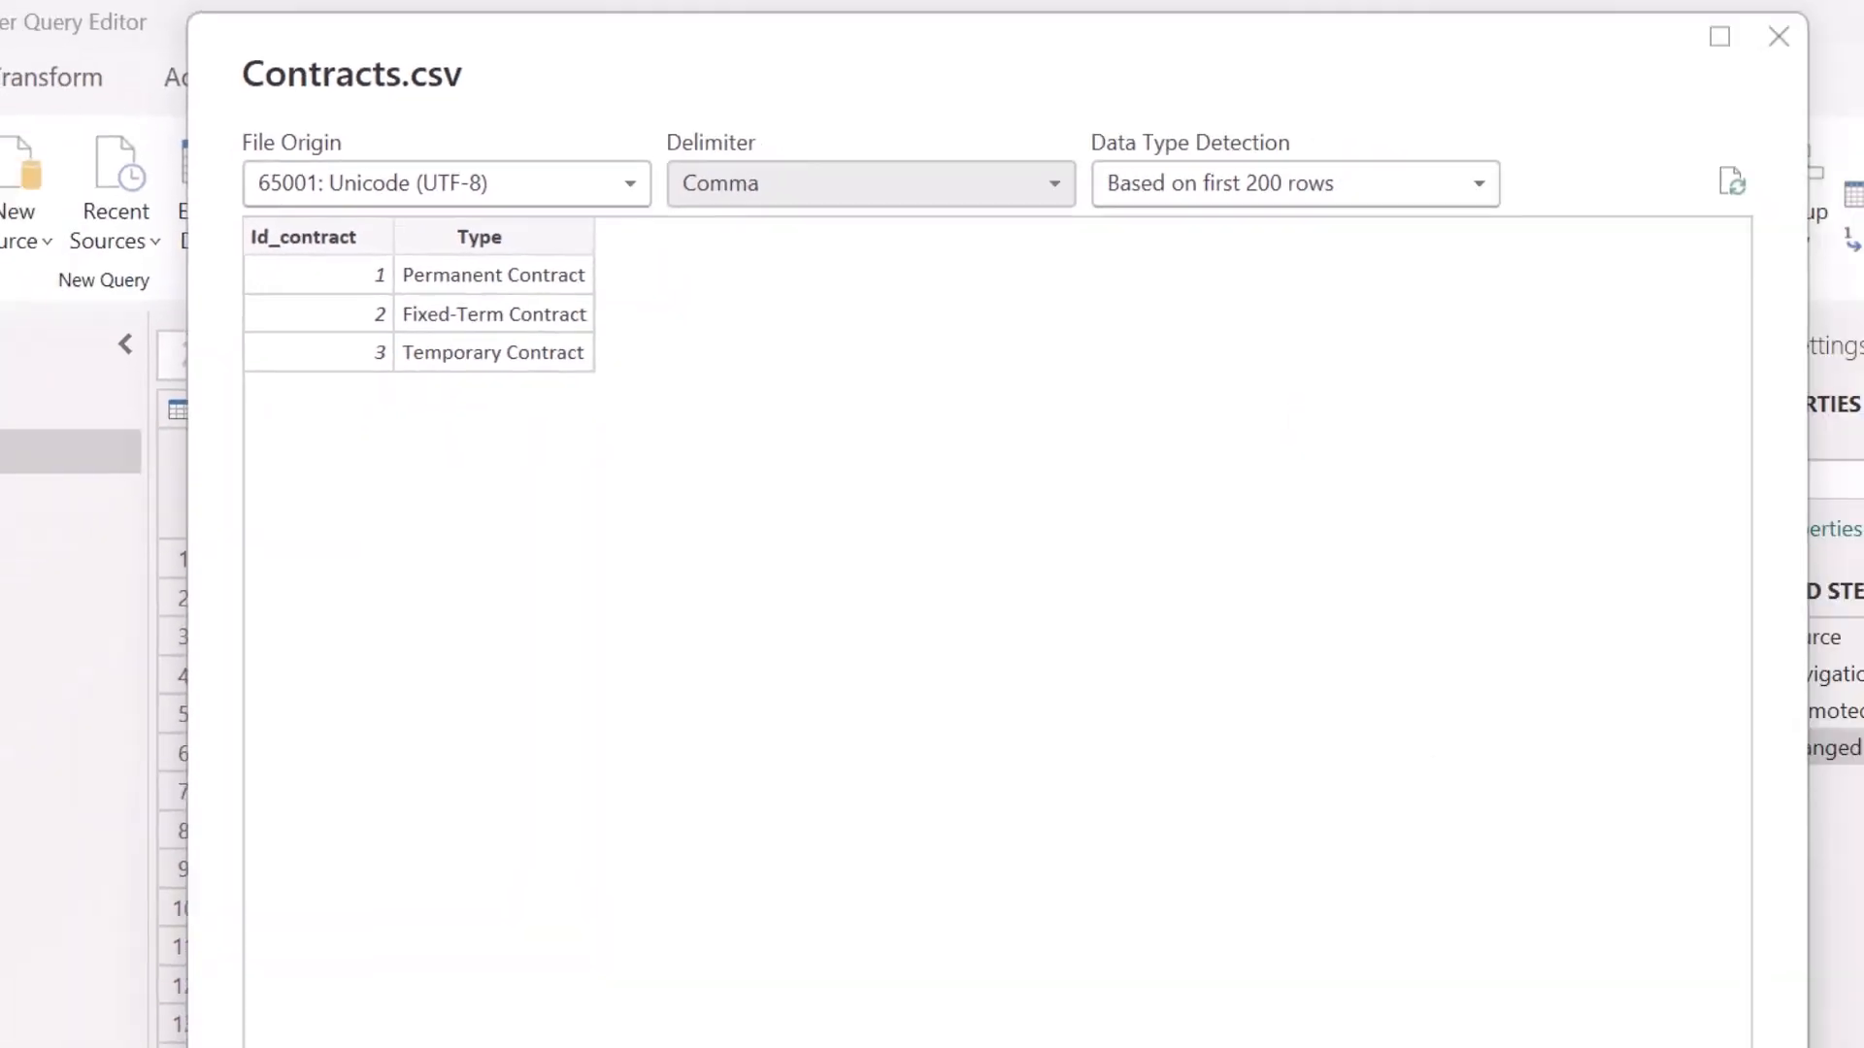
- Import the comma-delimited Contracts.csv data as a query
left_click(1371, 963)
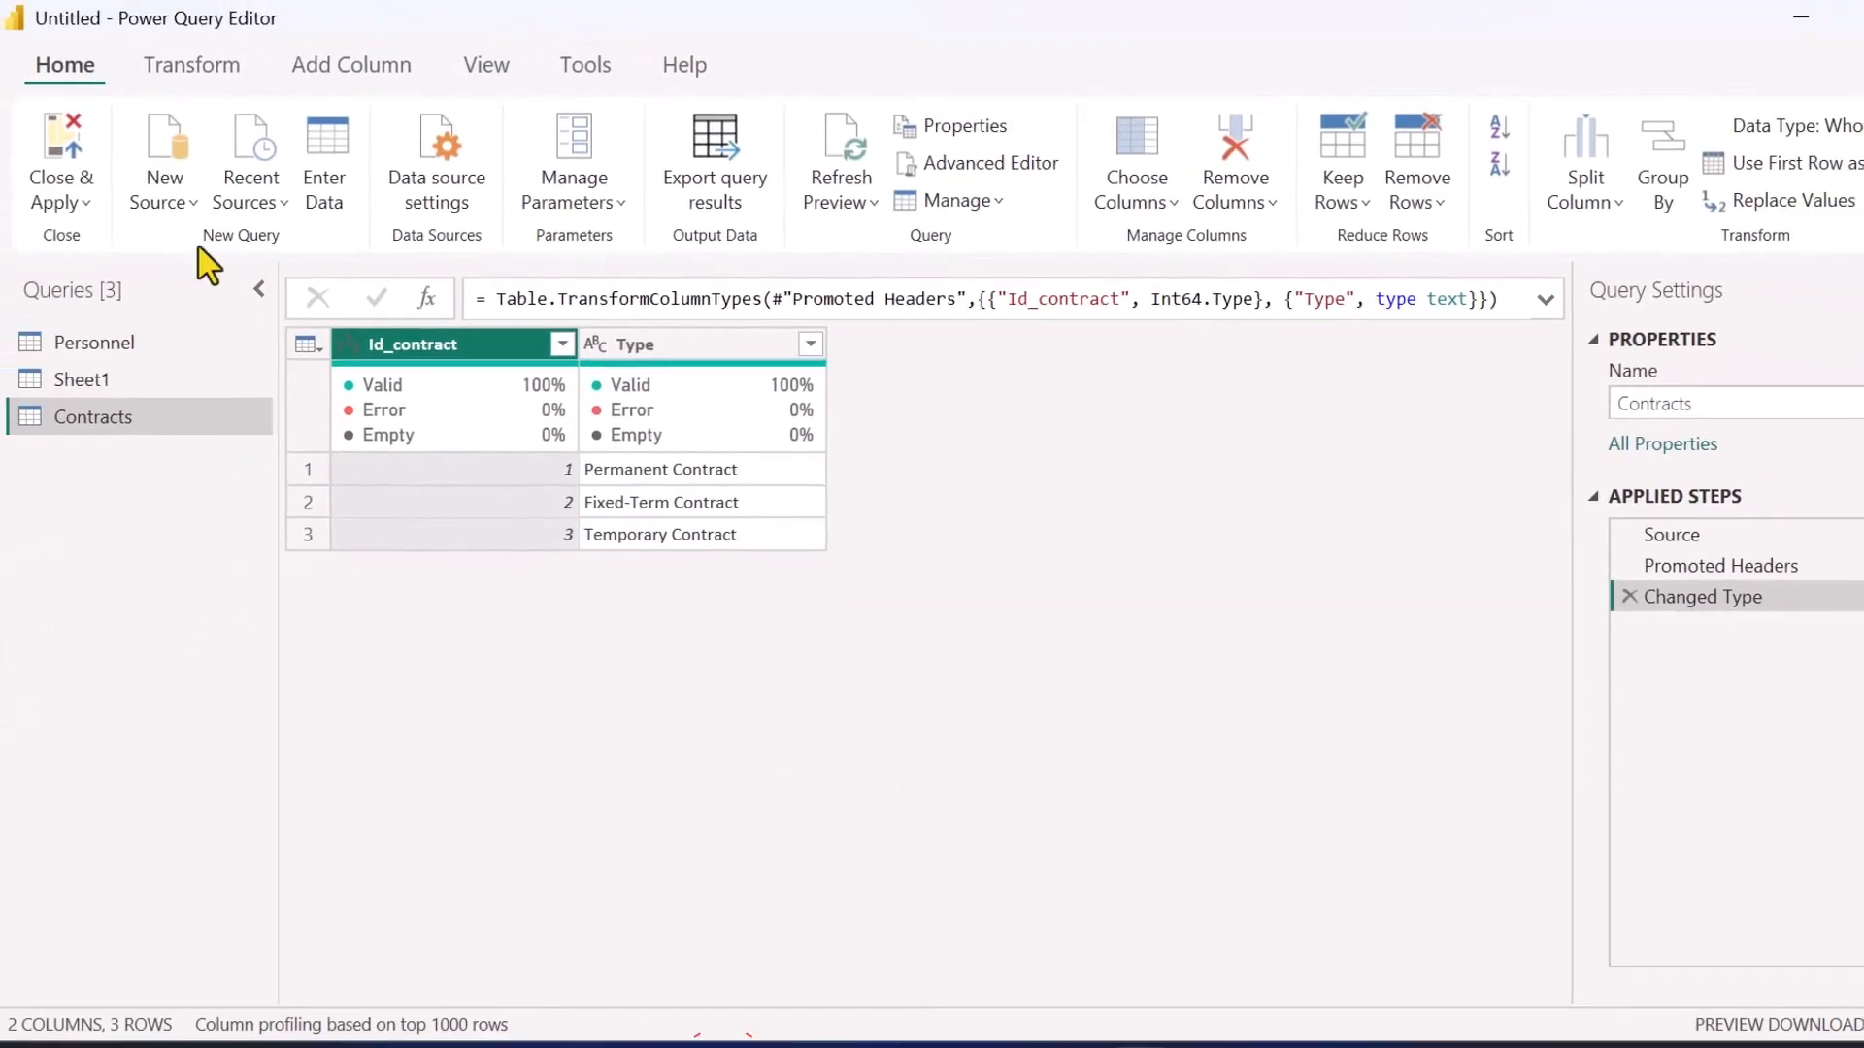
- Add Page001 of the Job Titles PDF file as a new query
left_click(173, 202)
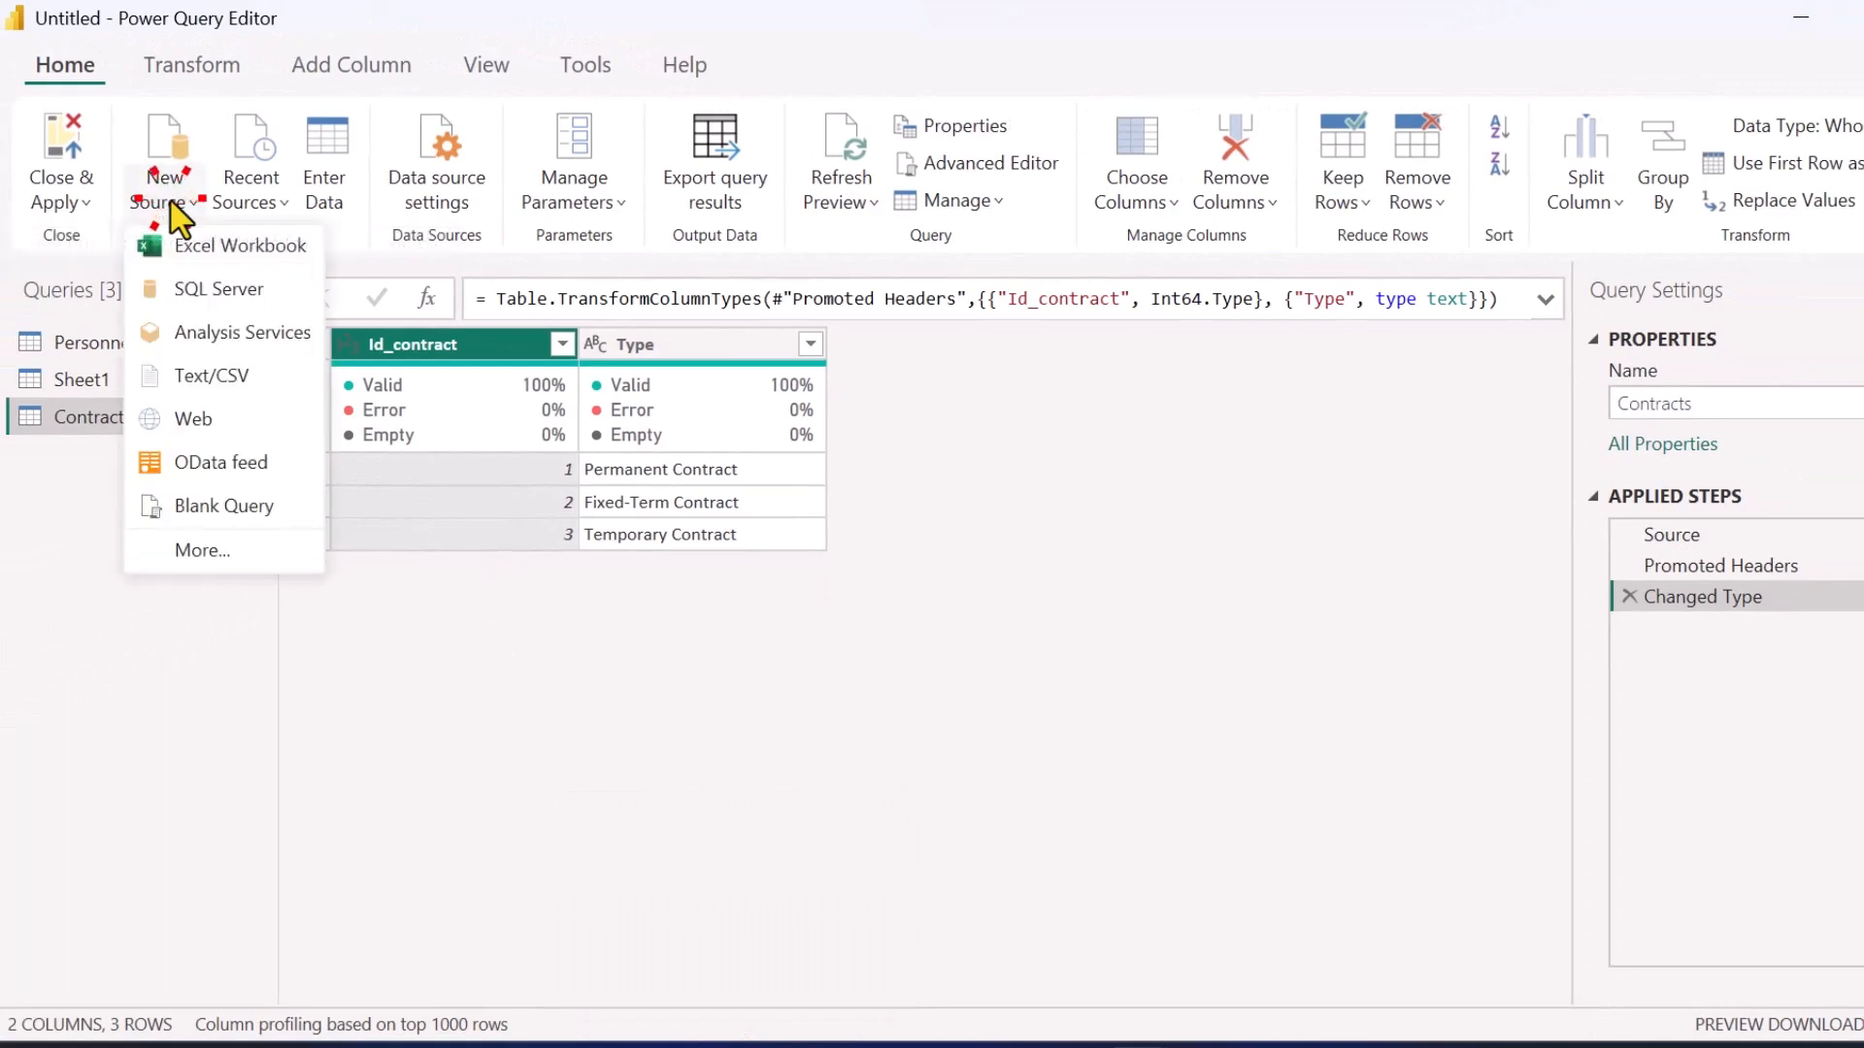
left_click(230, 549)
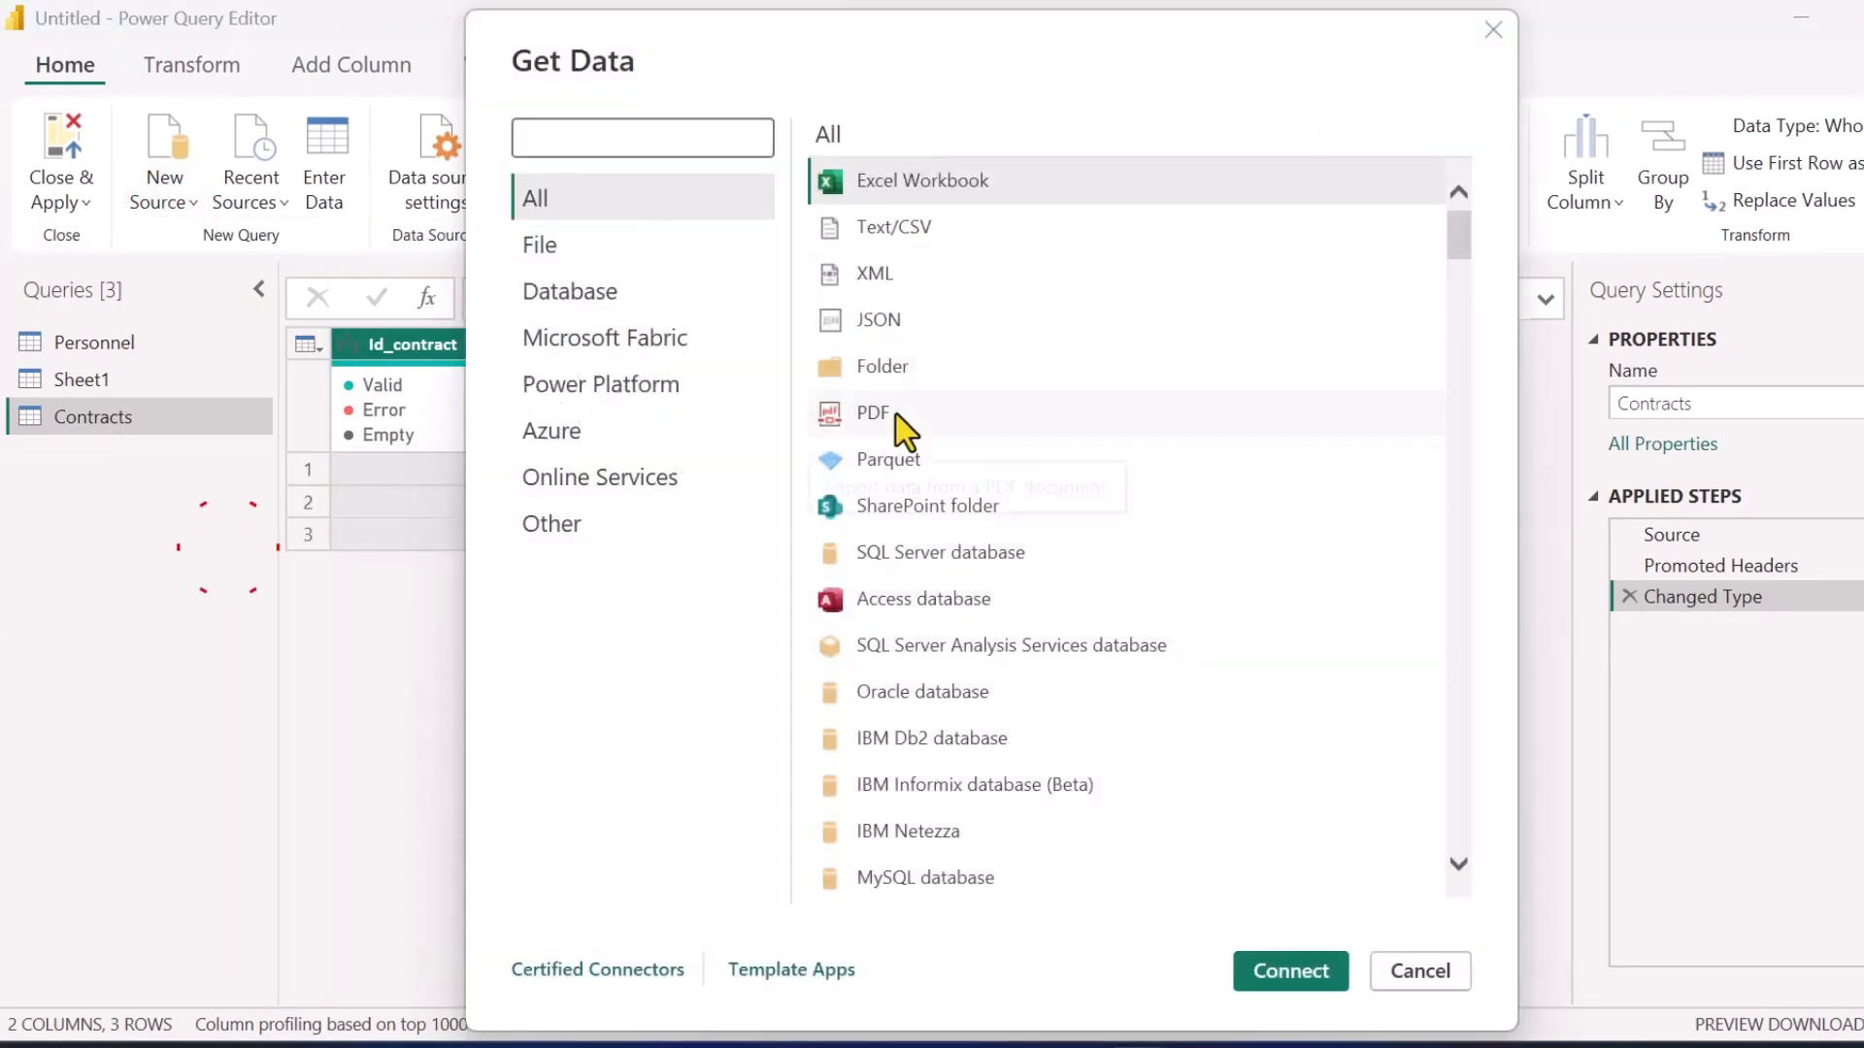
left_click(893, 412)
left_click(1293, 961)
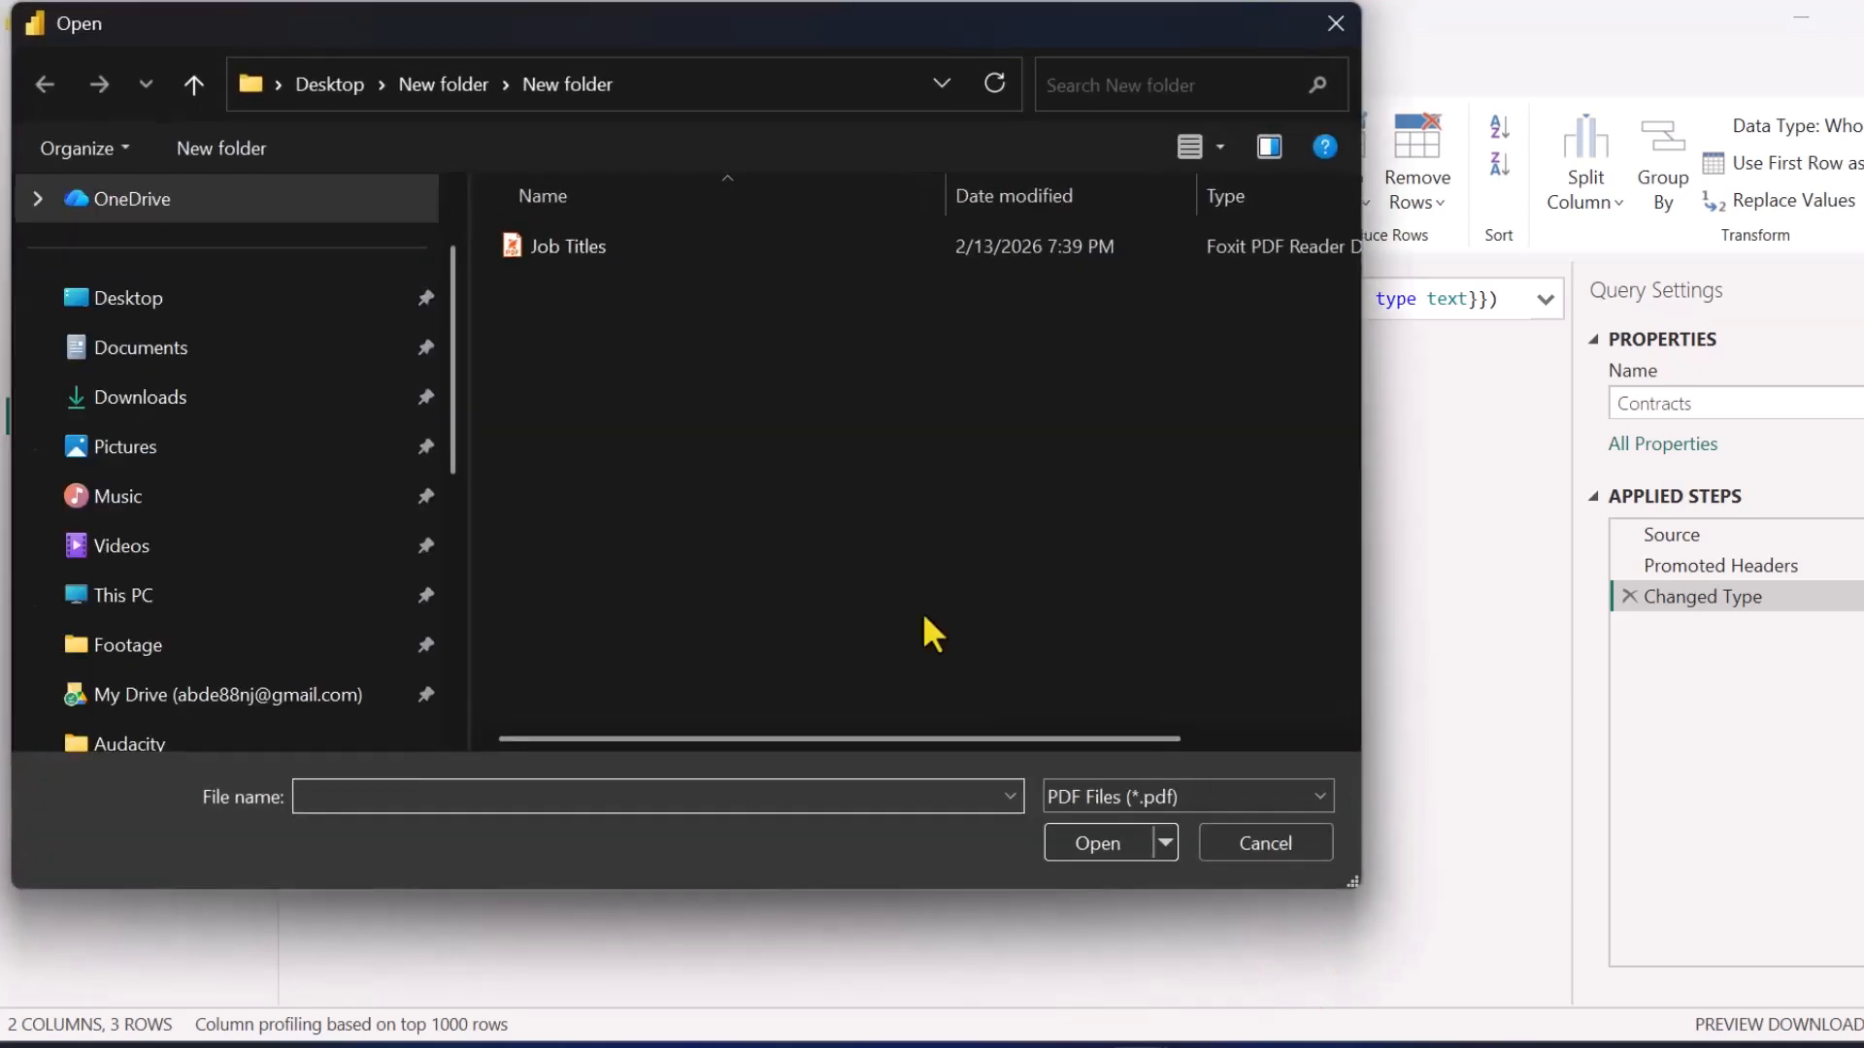
left_click(592, 247)
left_click(1069, 851)
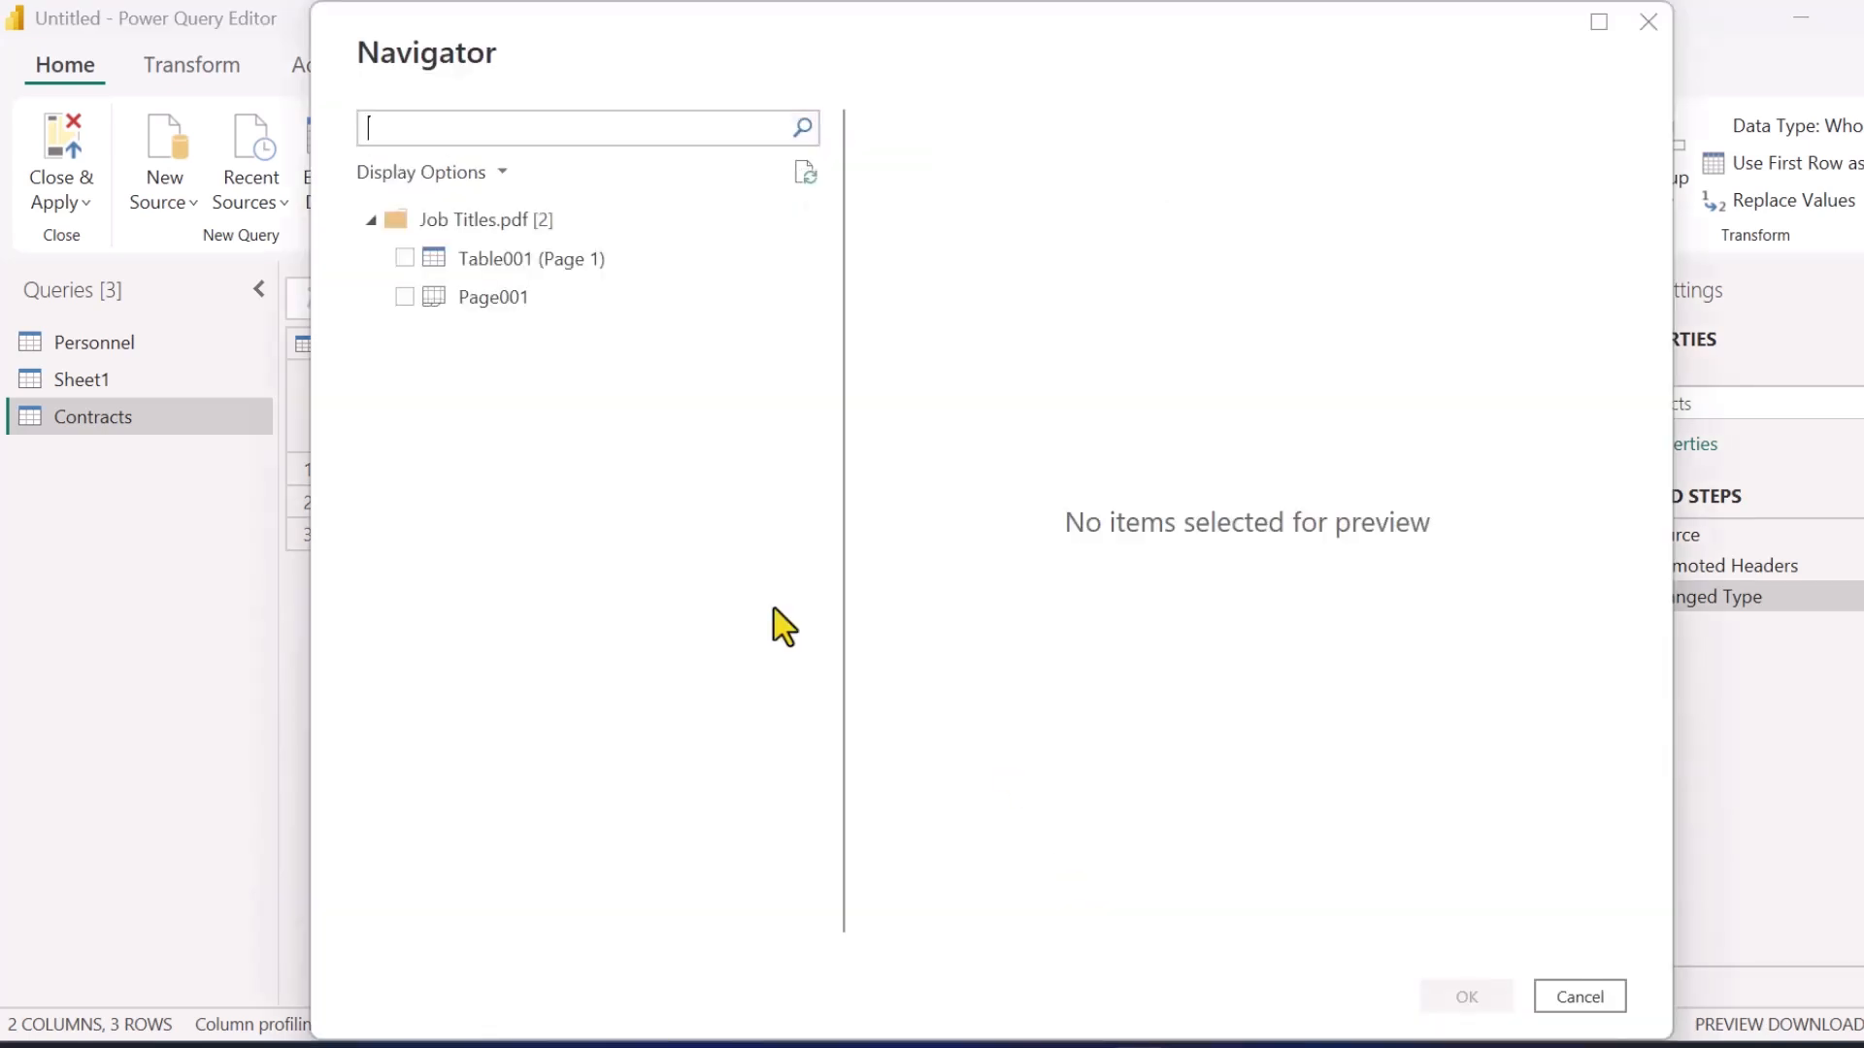
left_click(400, 297)
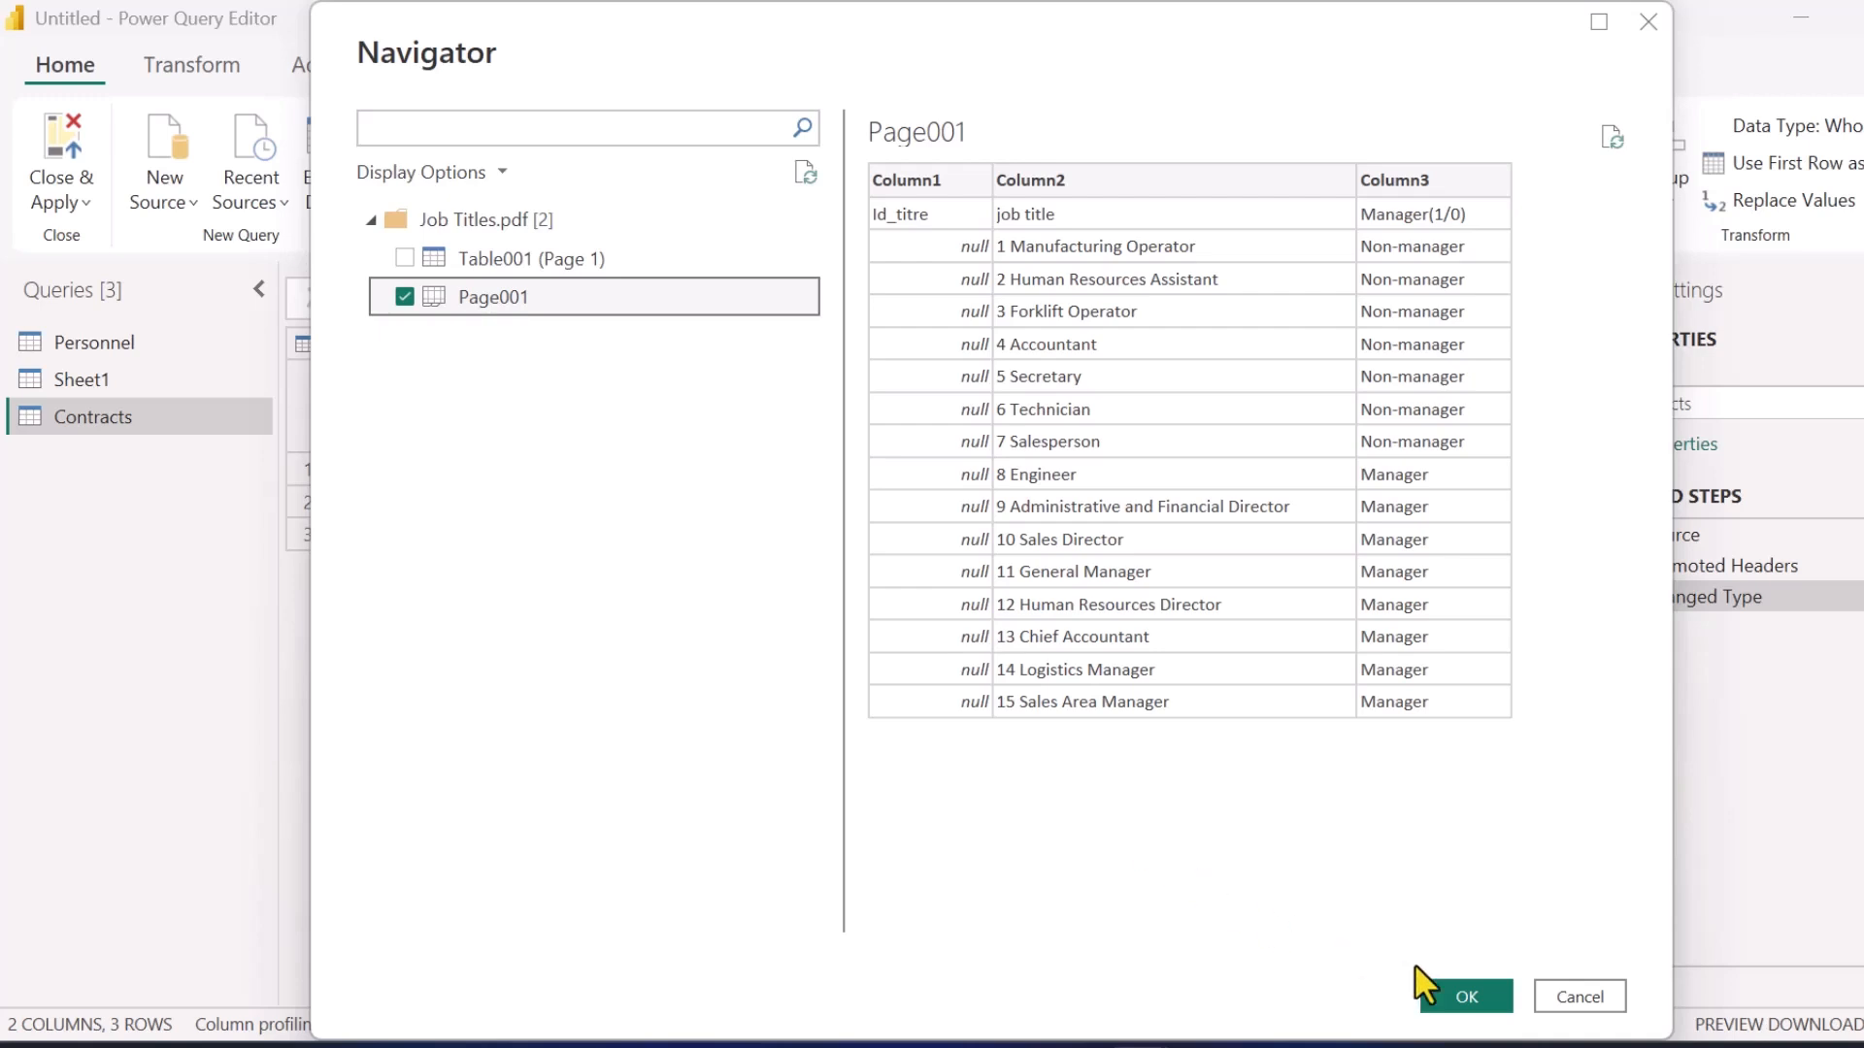
left_click(1466, 997)
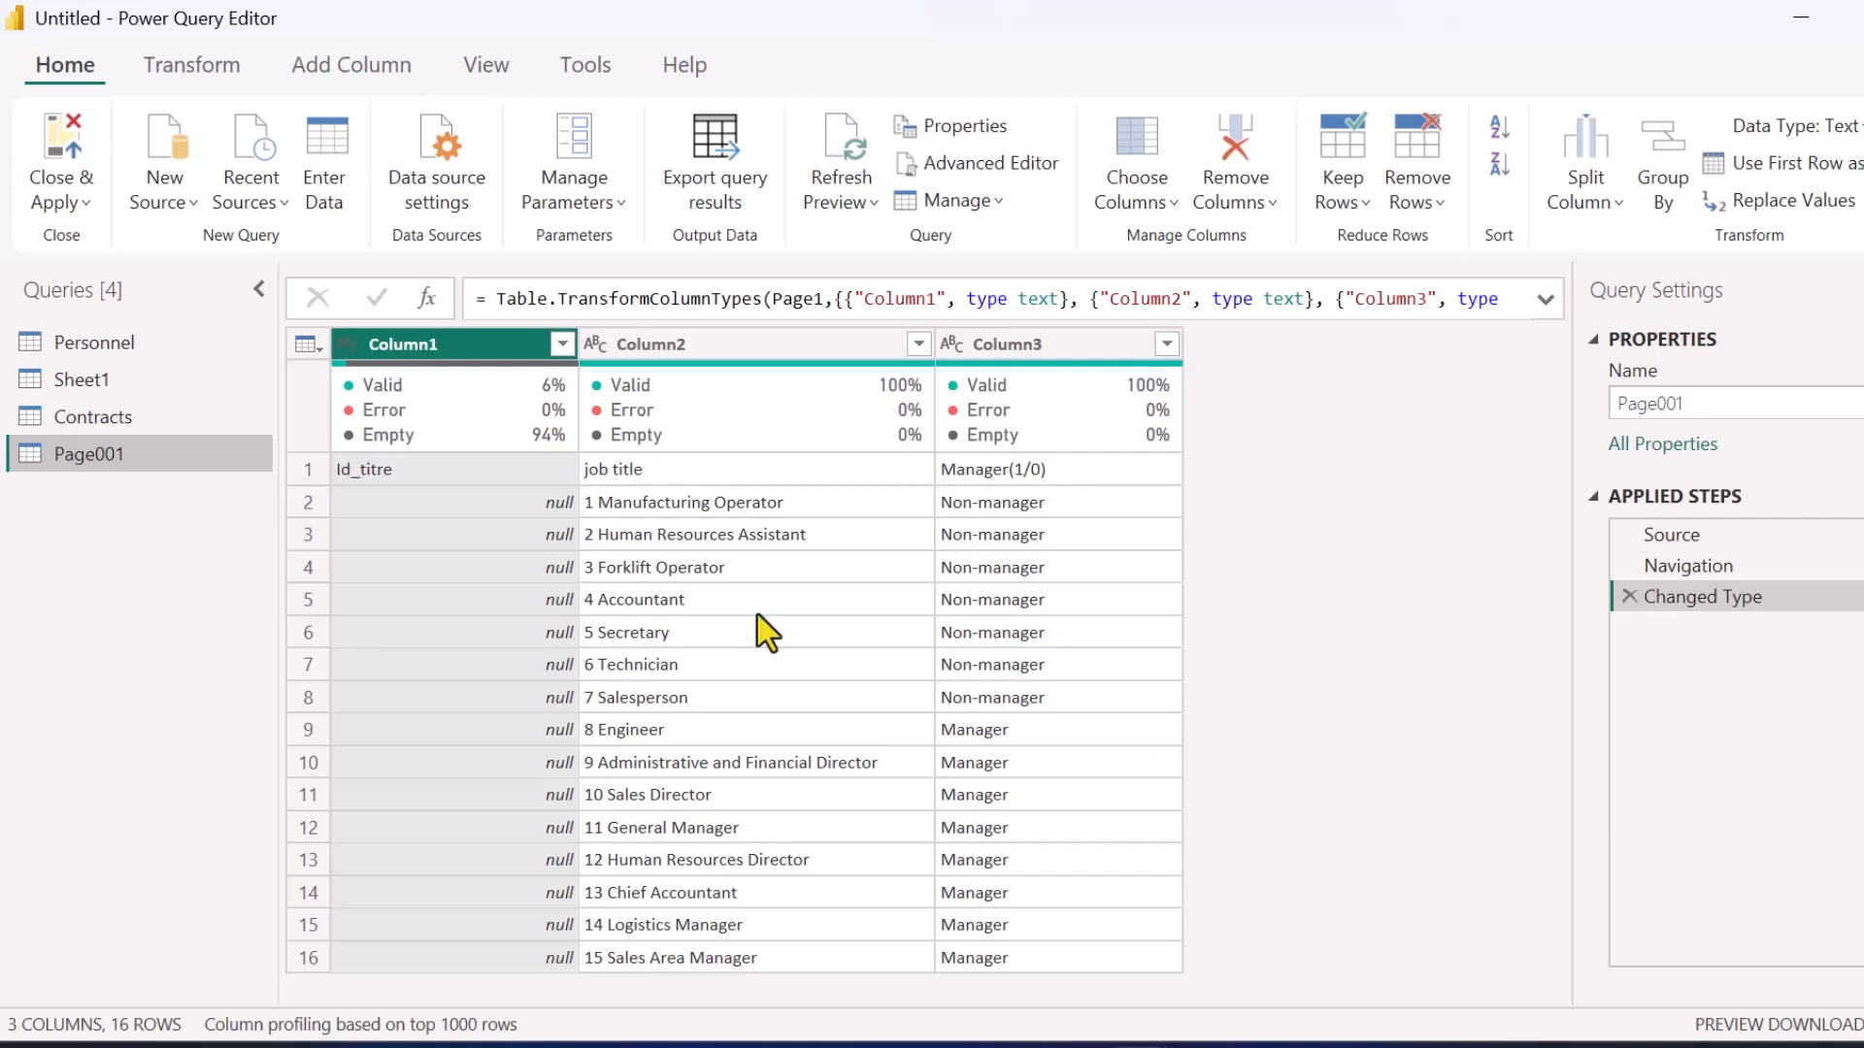
- Apply the imported queries to the report and close the Power Query Editor
left_click(87, 203)
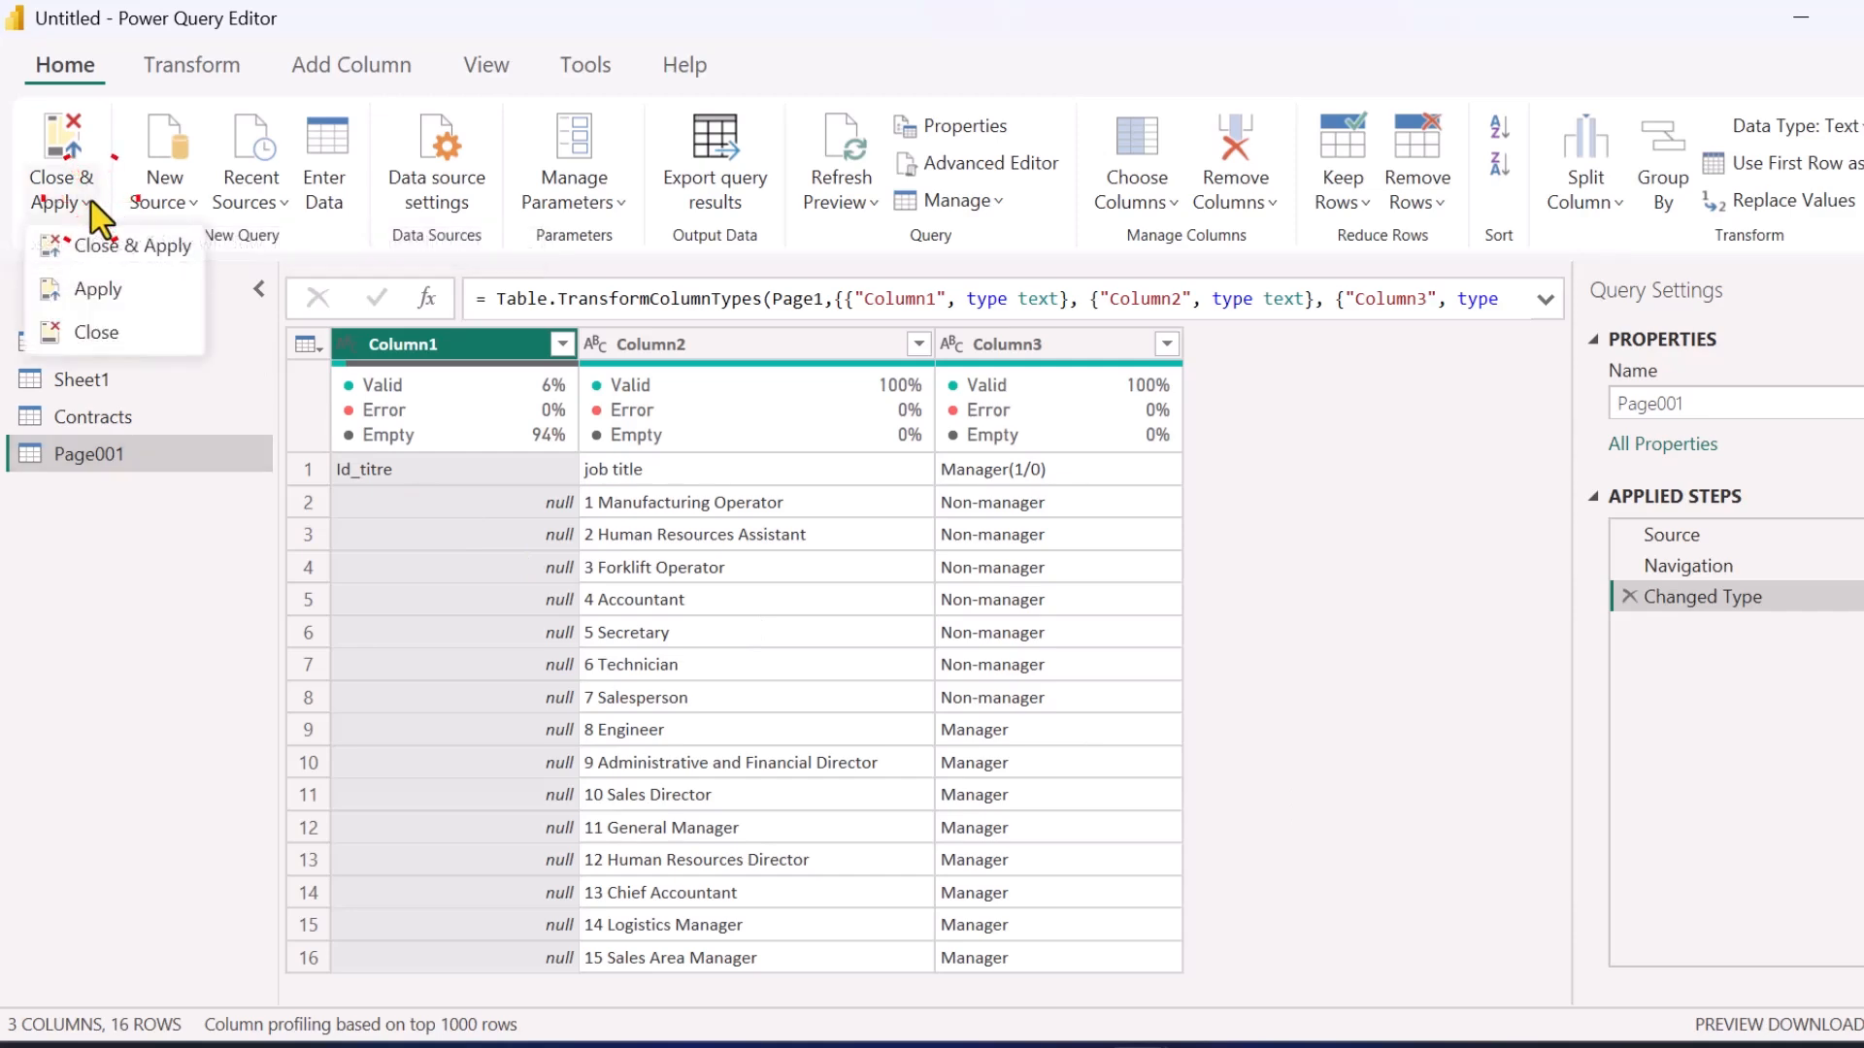
left_click(115, 244)
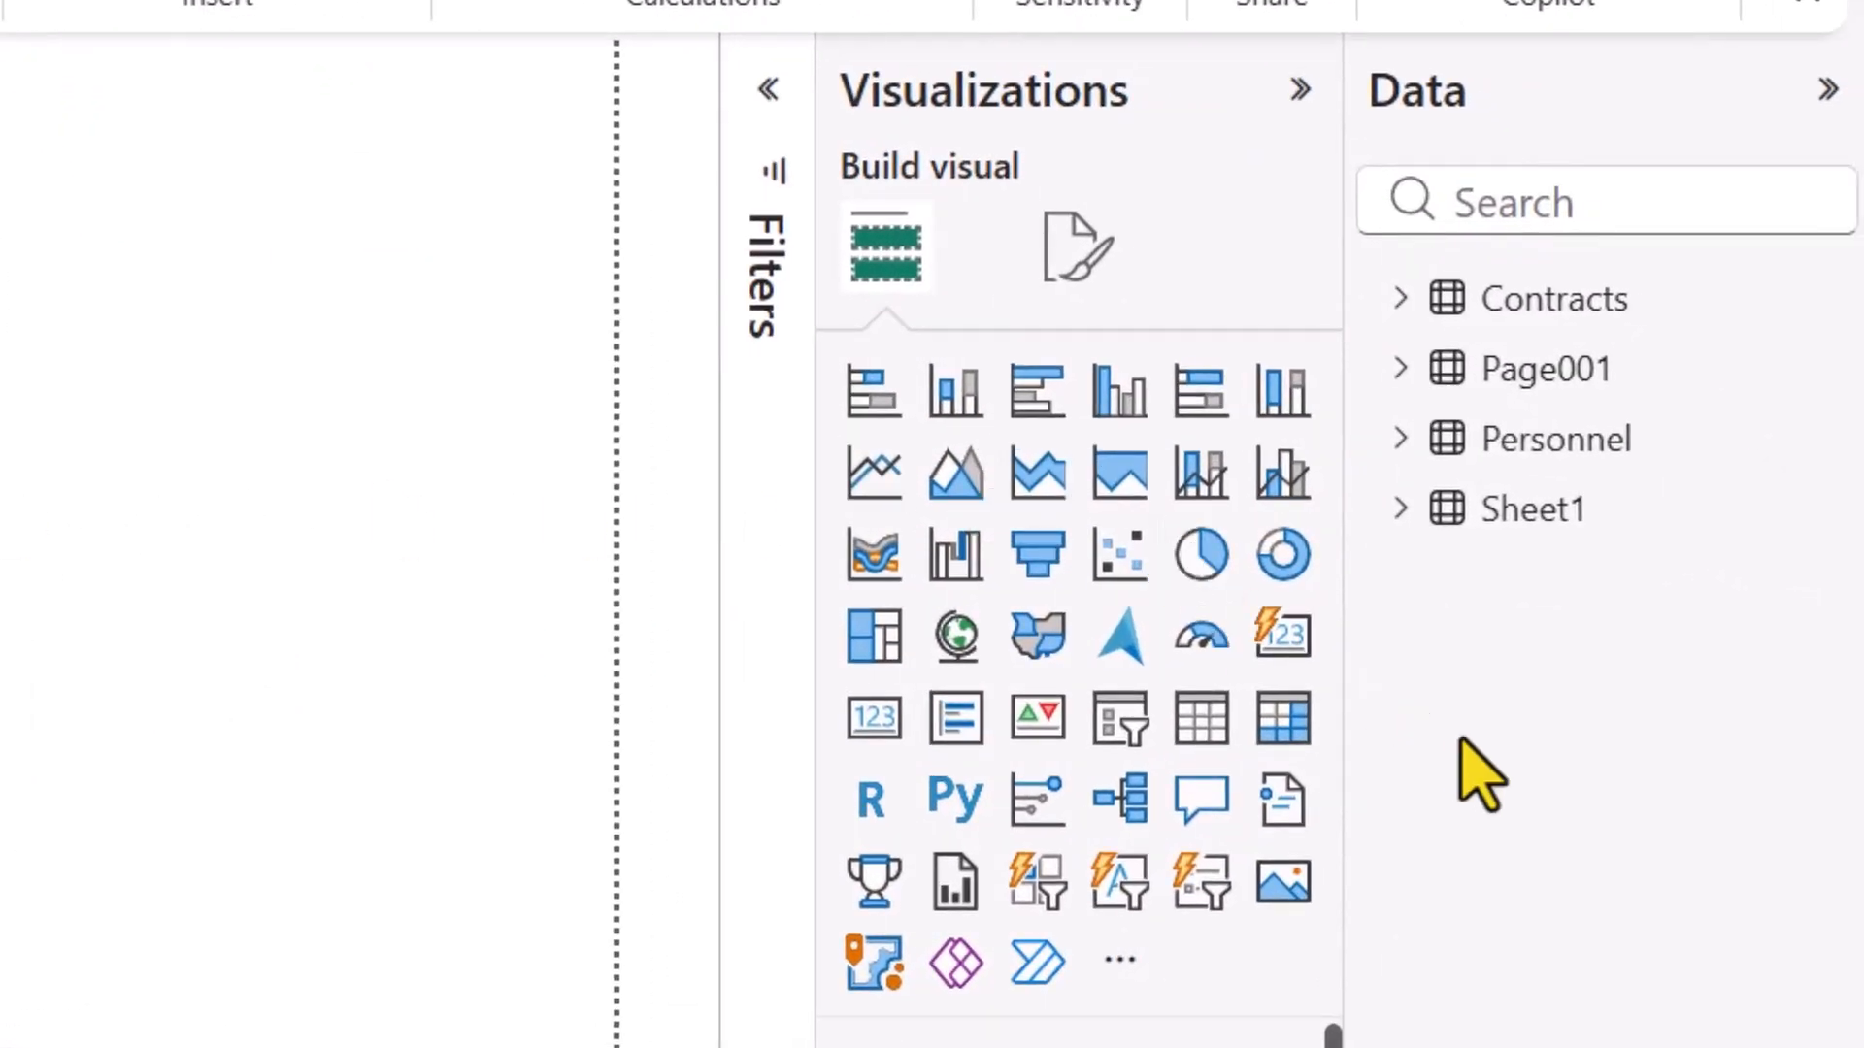
left_click(1461, 740)
- Save the report as a Power BI file named "HR Dashboard Projet" in the folder with the source files
left_click(56, 82)
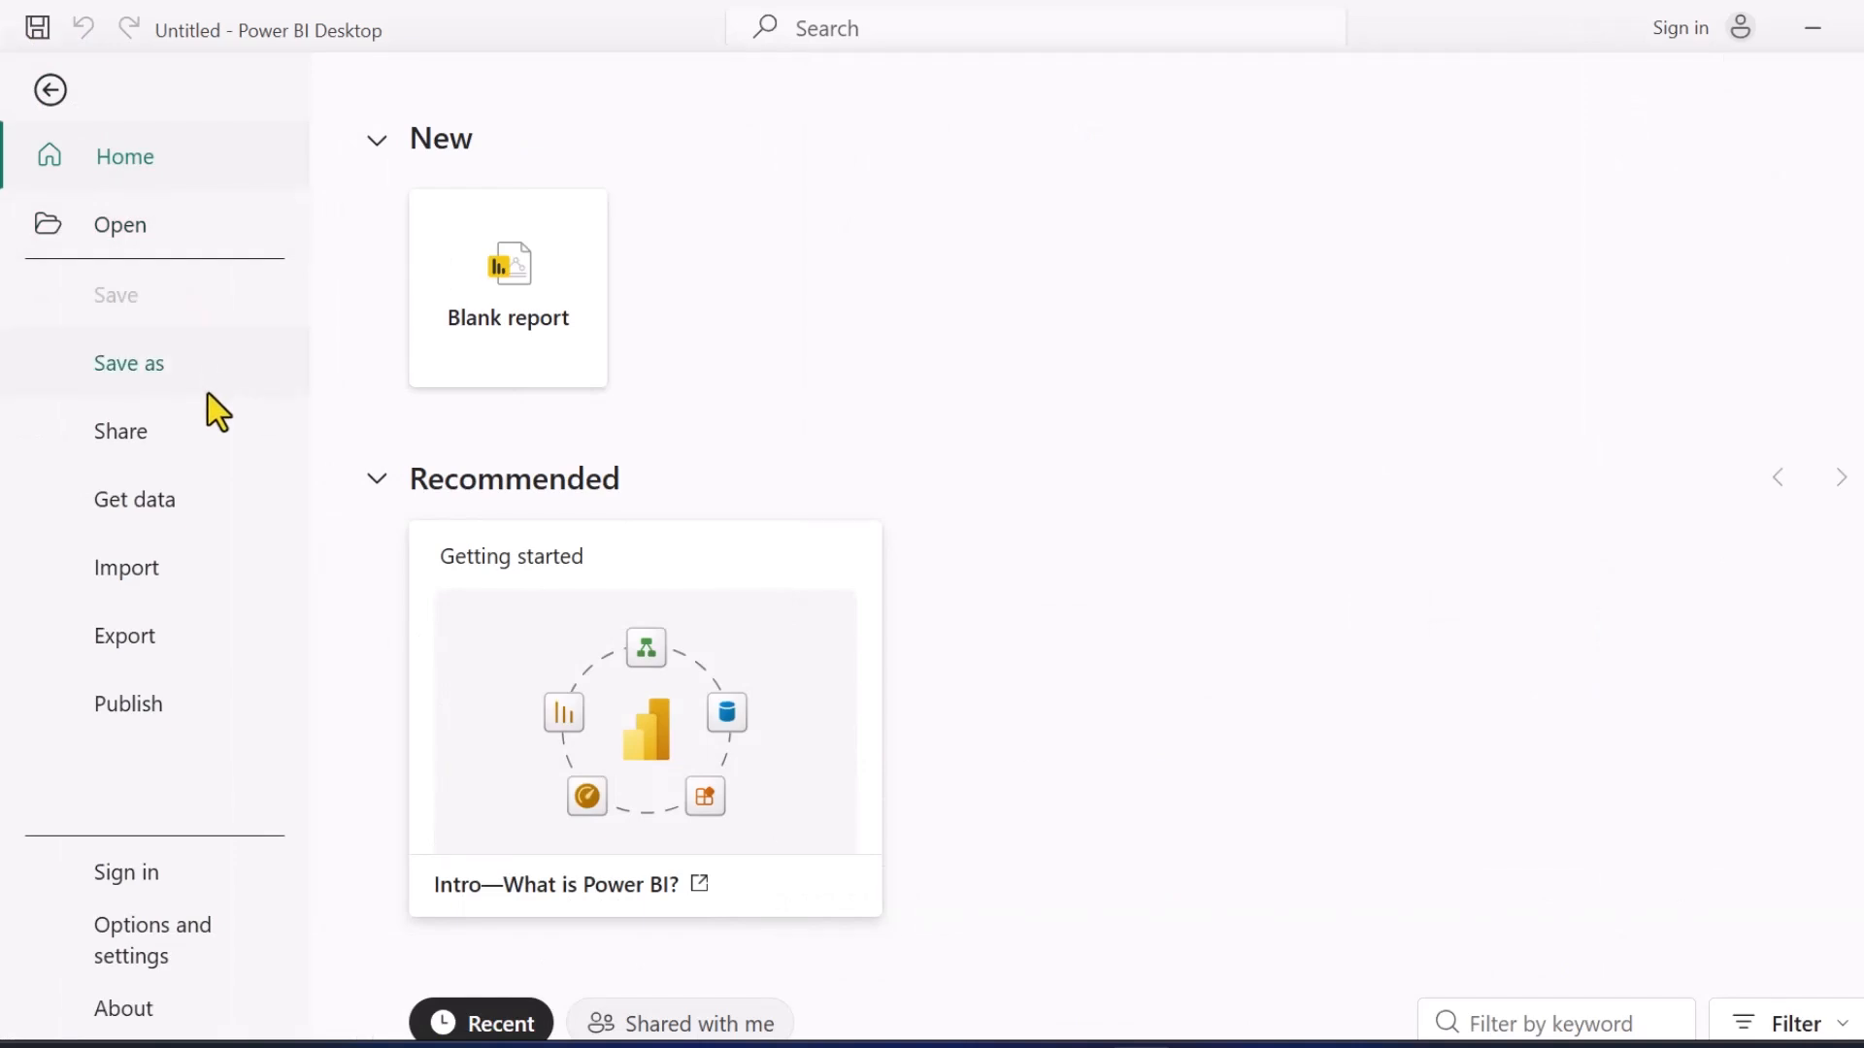
left_click(208, 393)
left_click(592, 558)
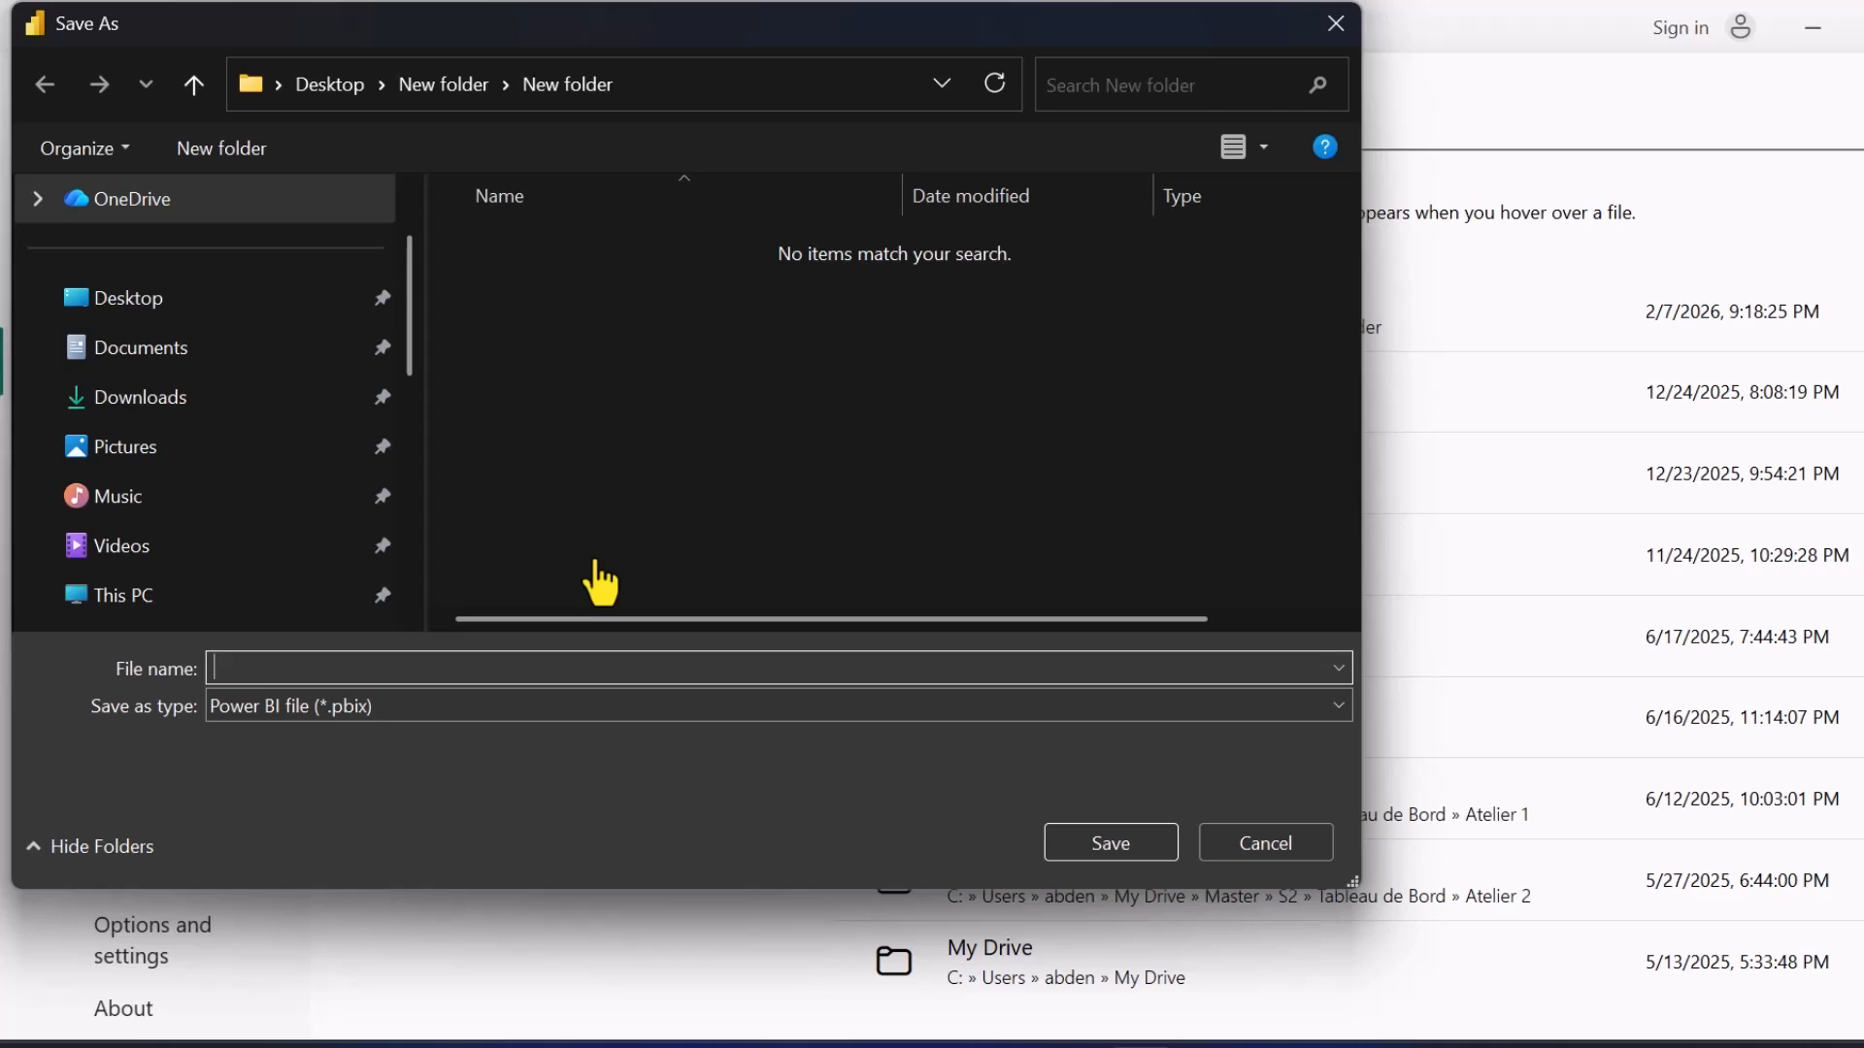
type("HR Dashboard Projet")
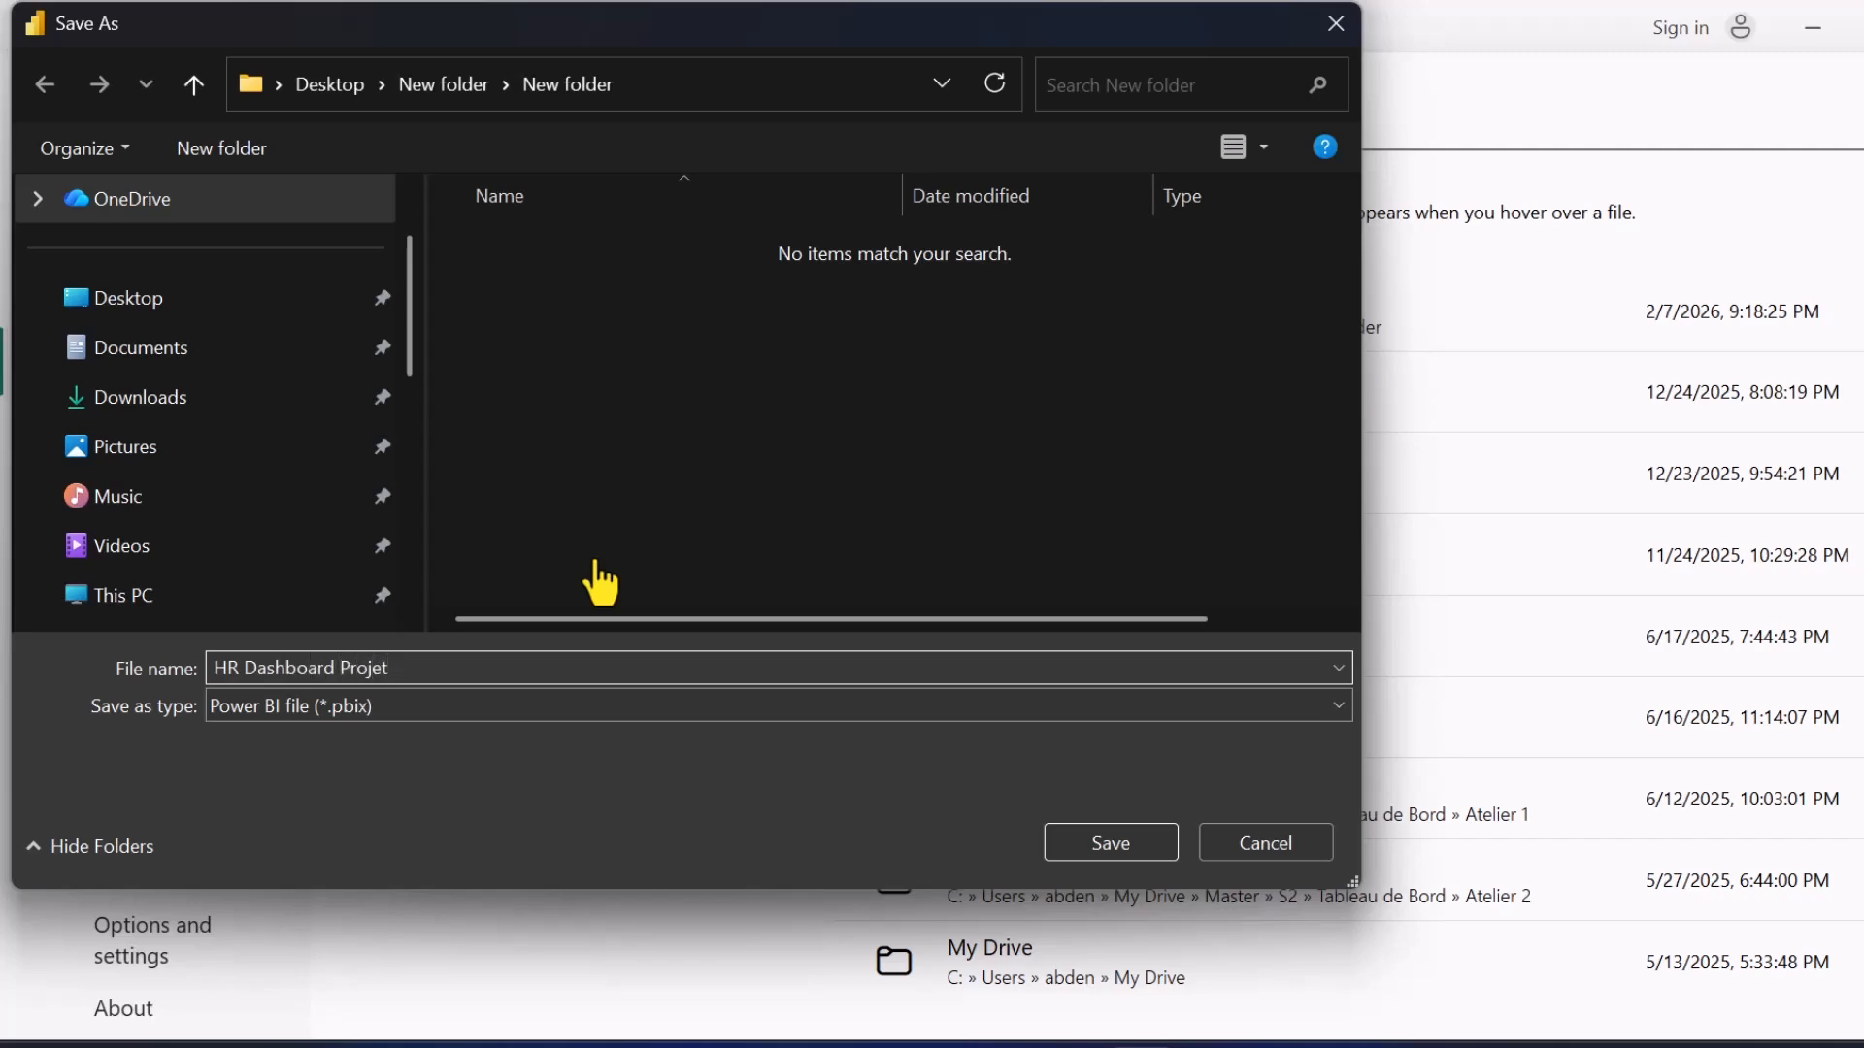
key("Return")
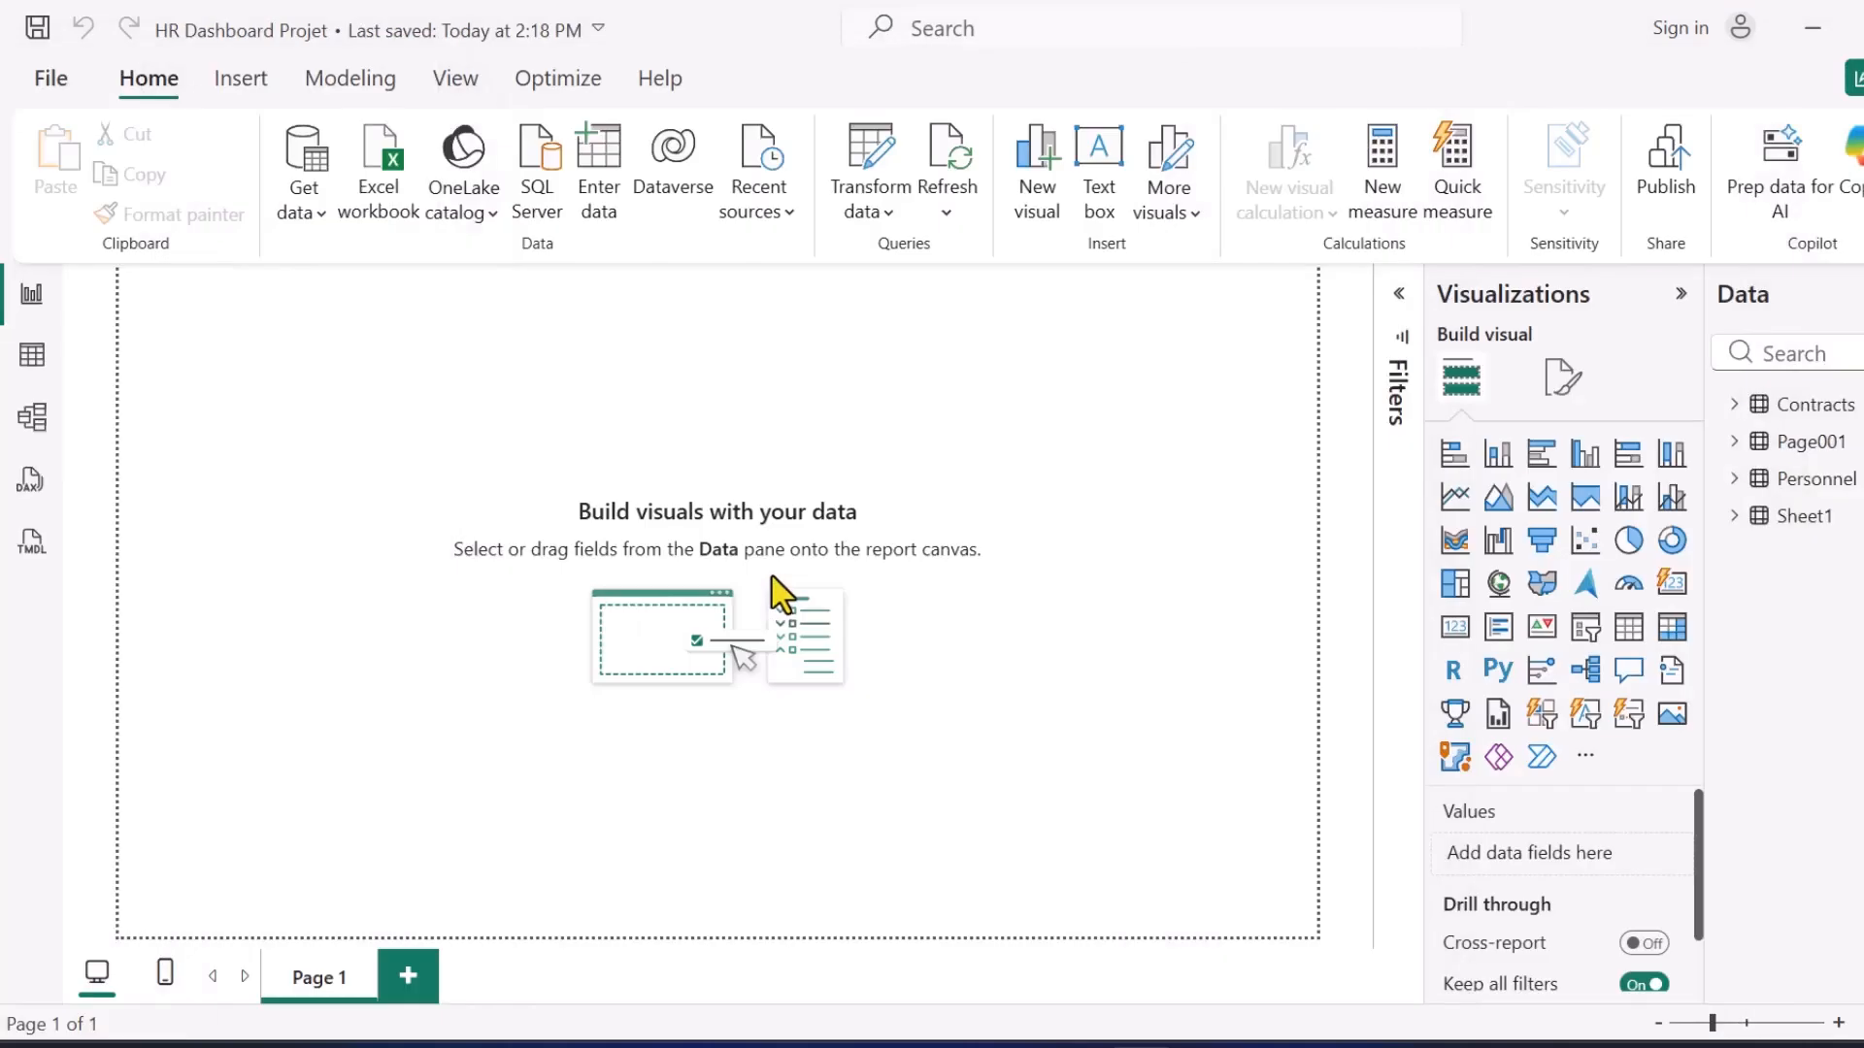